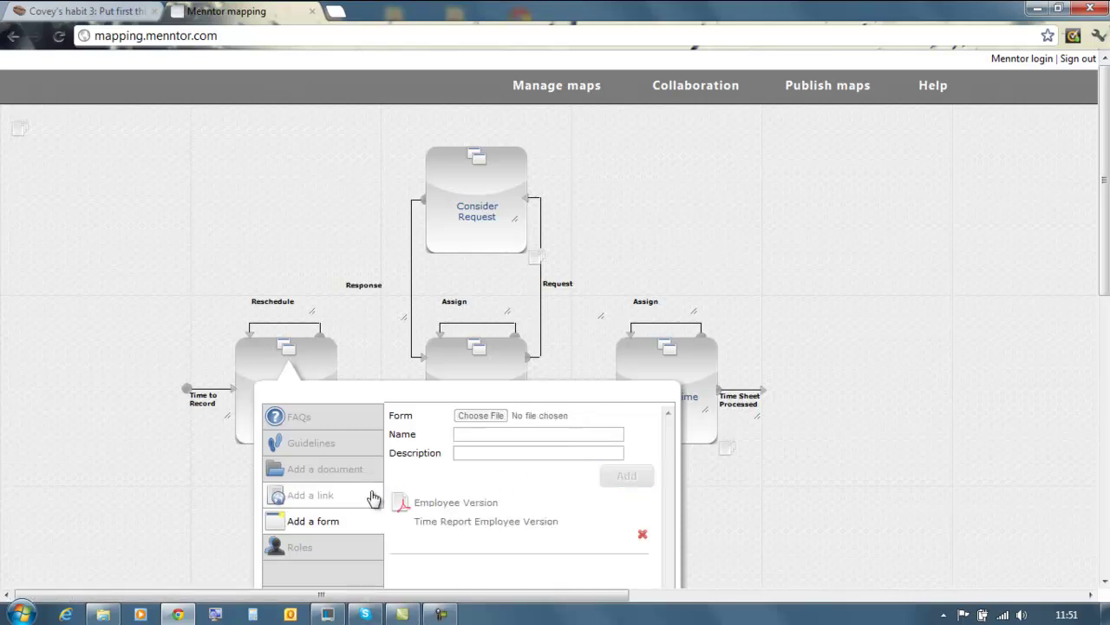
Copy the Covey's habit 3 page address from the beanoriginal.net tab.
{"action": "left_click", "coordinate": [327, 498]}
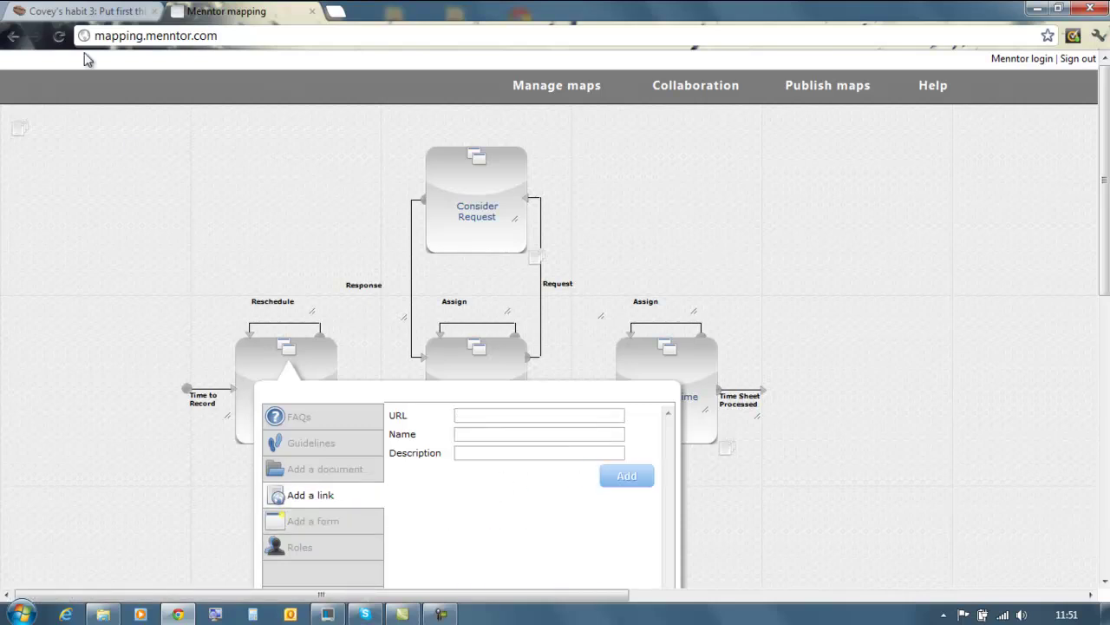
{"action": "left_click", "coordinate": [63, 12]}
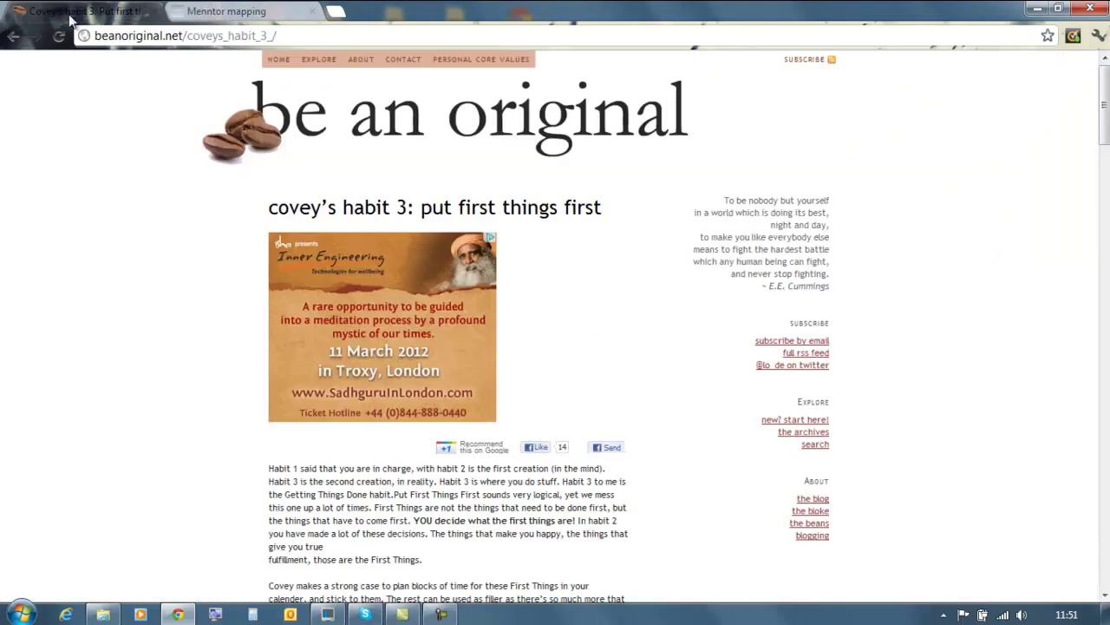
{"action": "left_click", "coordinate": [143, 35]}
{"action": "right_click", "coordinate": [143, 38]}
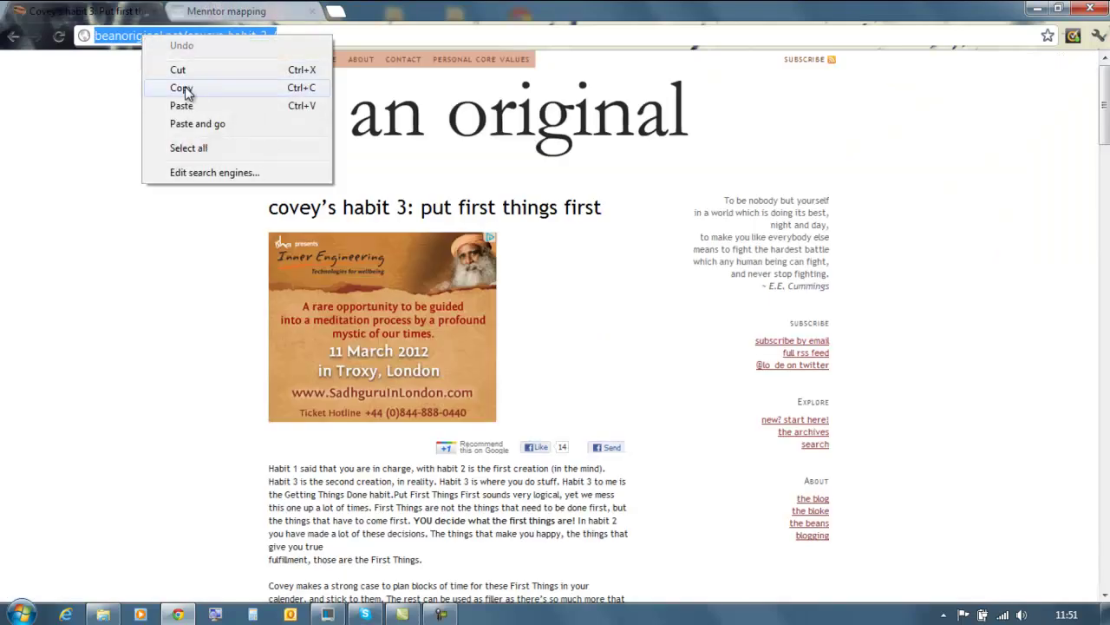
{"action": "left_click", "coordinate": [182, 89]}
Add the copied URL as a link named 'Prioritising work' with description 'Web site'.
{"action": "left_click", "coordinate": [227, 11]}
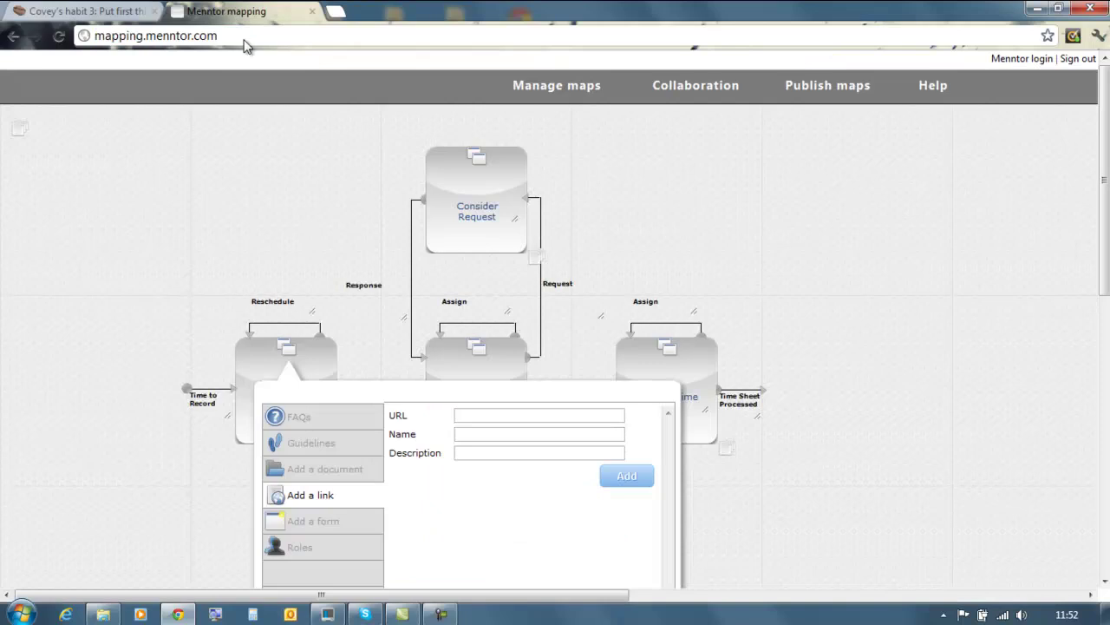
{"action": "left_click", "coordinate": [478, 417]}
{"action": "right_click", "coordinate": [477, 416]}
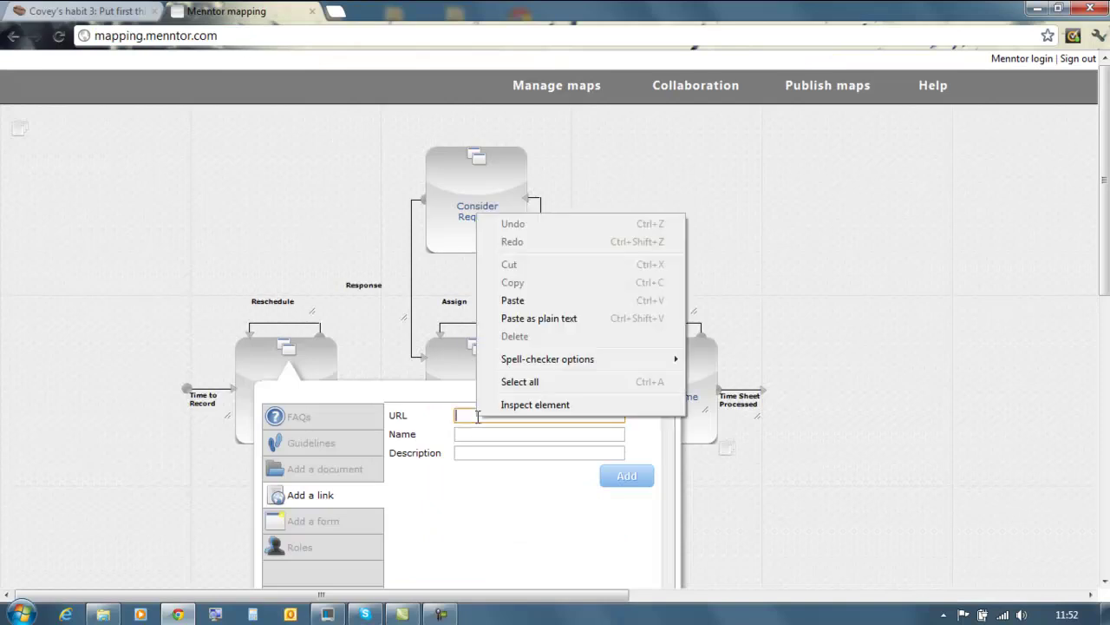
{"action": "left_click", "coordinate": [515, 300]}
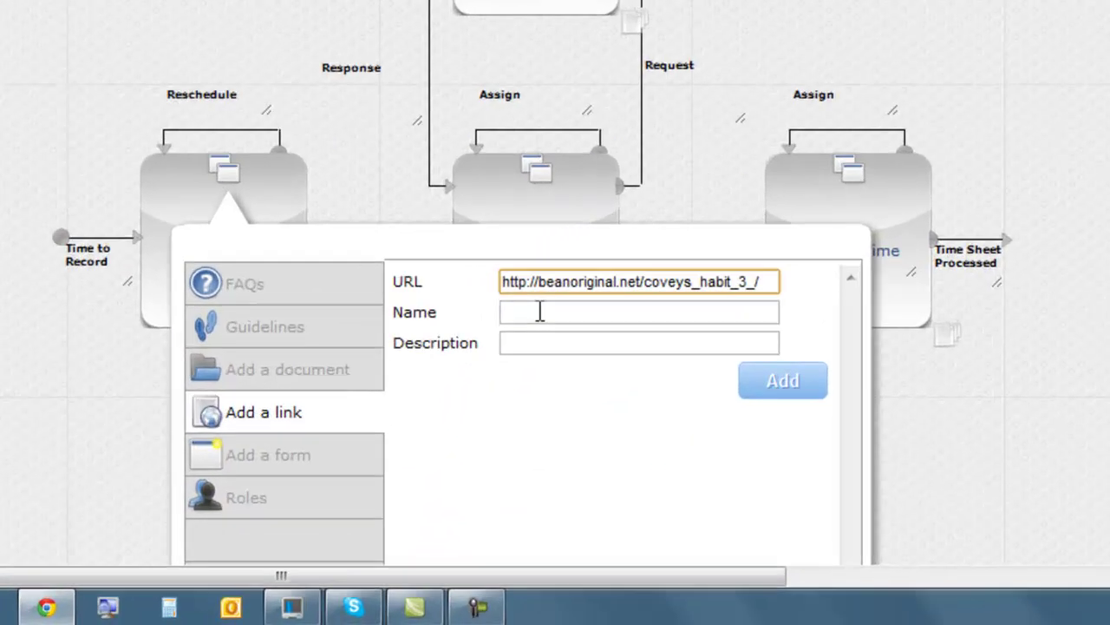
{"action": "left_click", "coordinate": [477, 436]}
{"action": "left_click", "coordinate": [546, 301]}
{"action": "type", "text": "Web site"}
{"action": "left_click", "coordinate": [824, 346]}
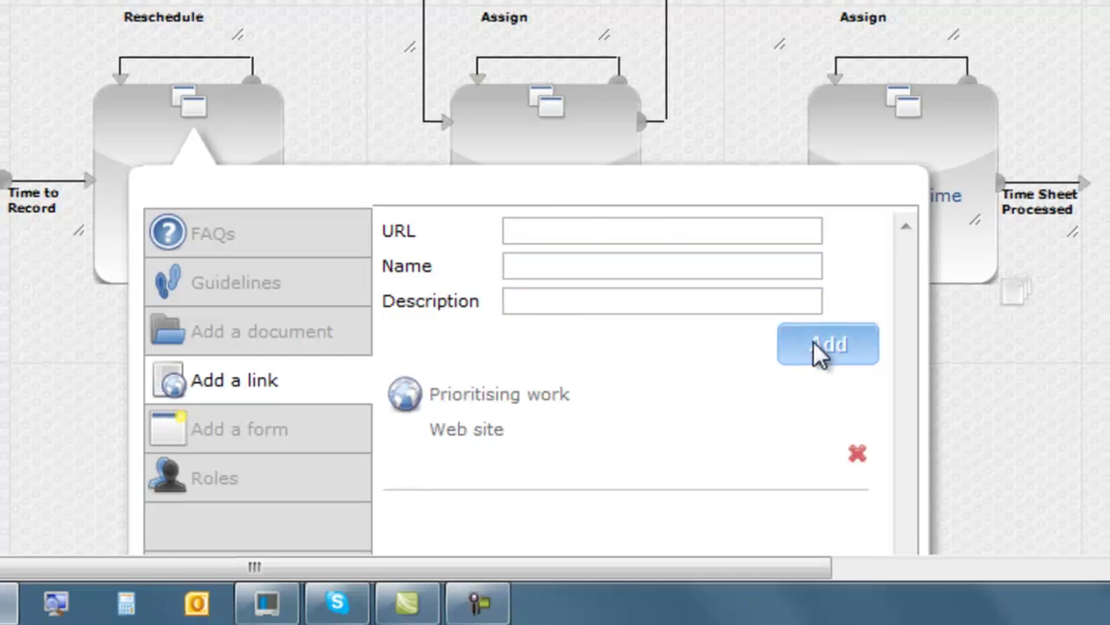
Attach Sample Report.pdf as 'Example Time Sheet', described 'Sample of a completed time sheet report'.
{"action": "left_click", "coordinate": [261, 338]}
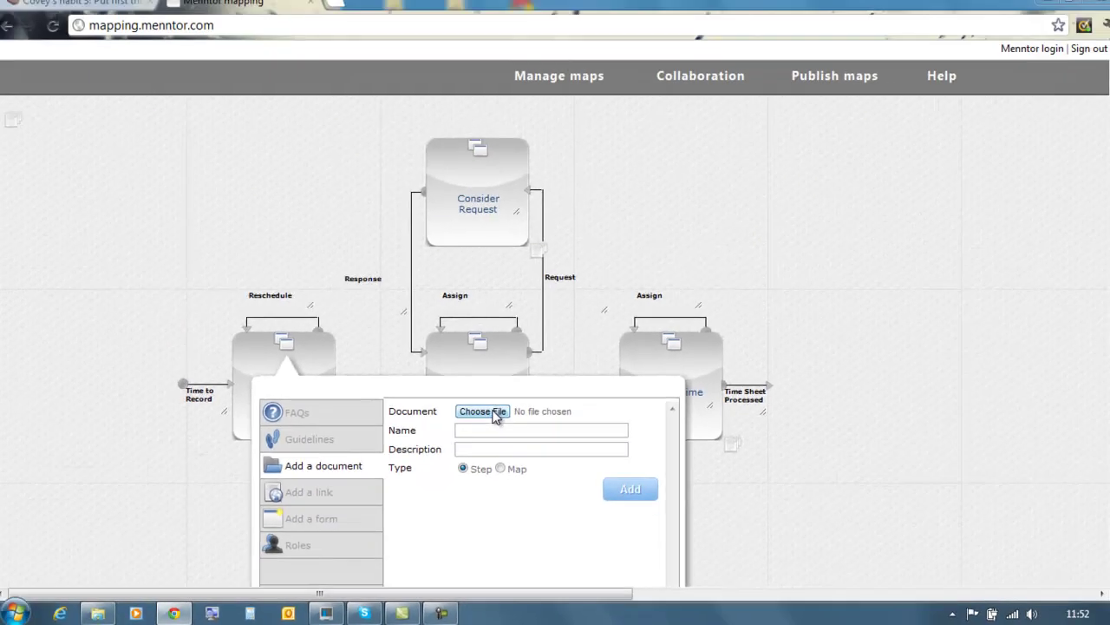
{"action": "left_click", "coordinate": [555, 231]}
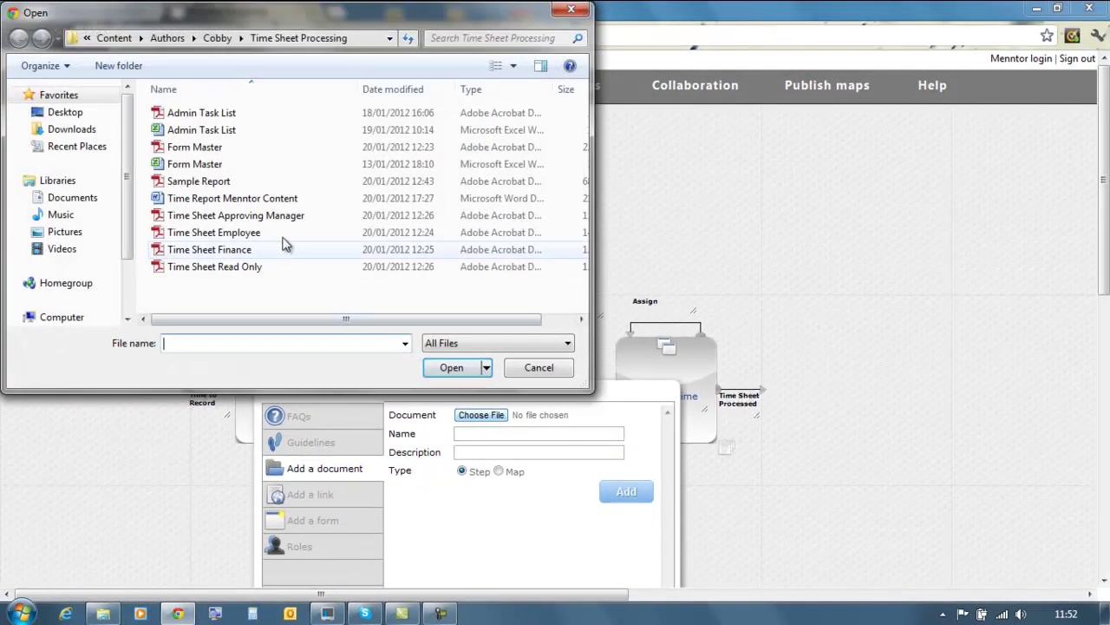
{"action": "left_click", "coordinate": [189, 182]}
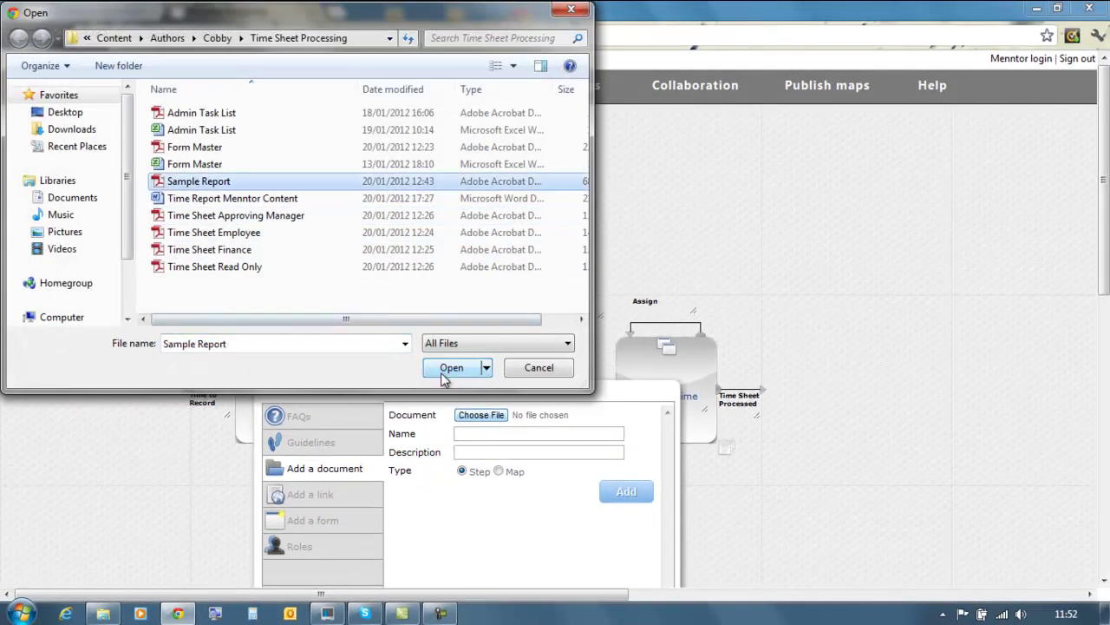
{"action": "left_click", "coordinate": [443, 372]}
{"action": "left_click", "coordinate": [469, 433]}
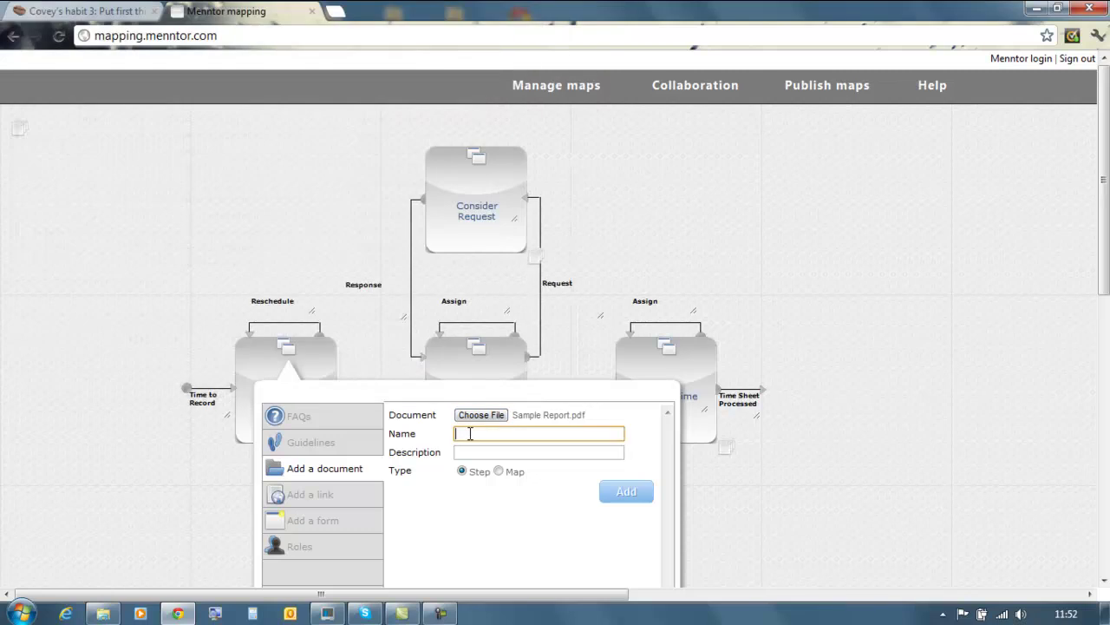
{"action": "type", "text": "E"}
{"action": "left_click", "coordinate": [497, 468]}
{"action": "left_click", "coordinate": [475, 454]}
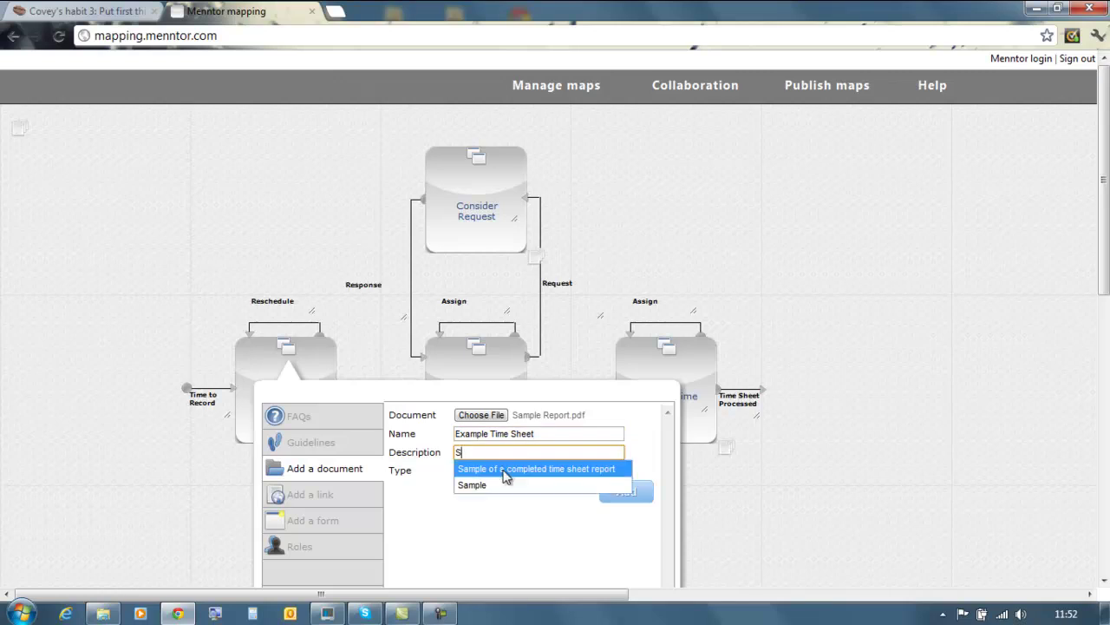
{"action": "left_click", "coordinate": [506, 471]}
{"action": "left_click", "coordinate": [619, 491]}
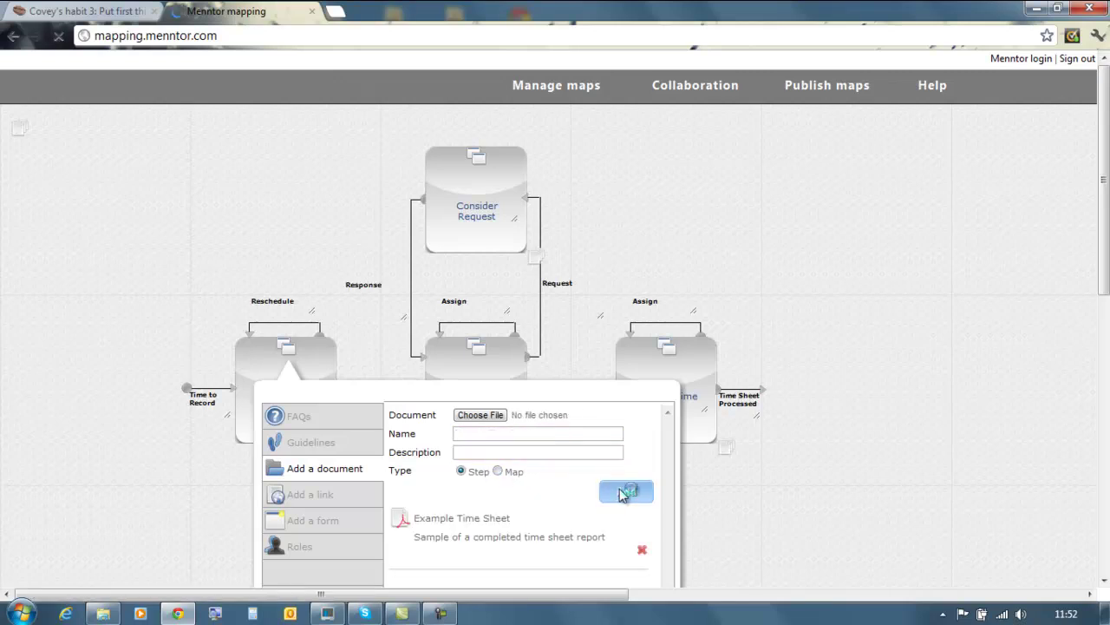
Add the guideline 'You need to complete the time sheet displayed' to the step.
{"action": "left_click", "coordinate": [309, 444]}
{"action": "left_click", "coordinate": [455, 414]}
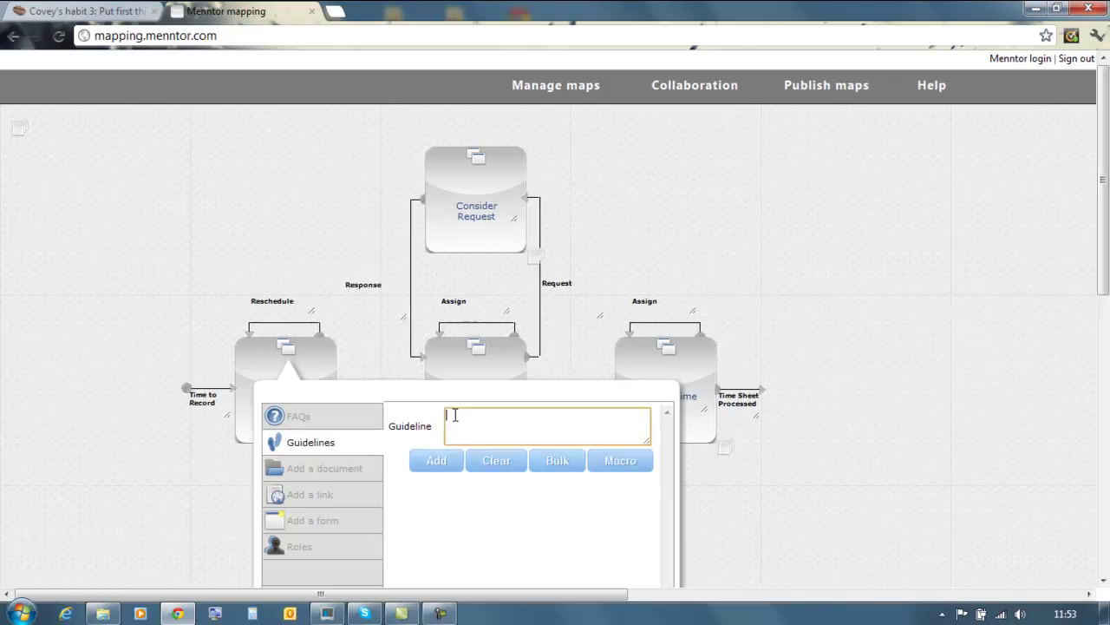
{"action": "type", "text": "You need to complete"}
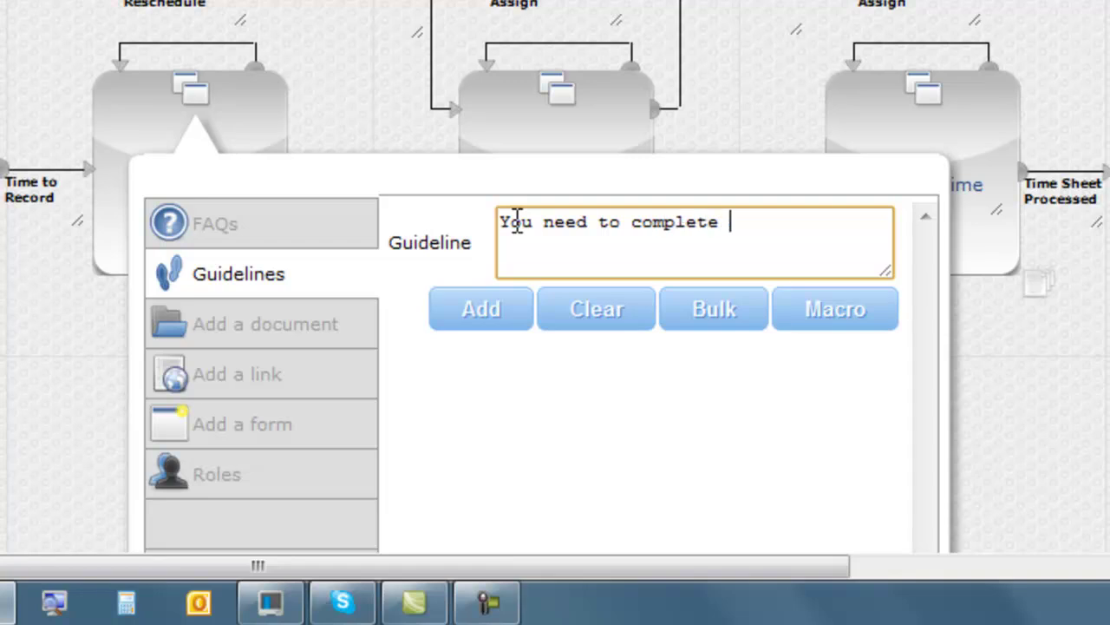
{"action": "type", "text": " the time sheet displaye"}
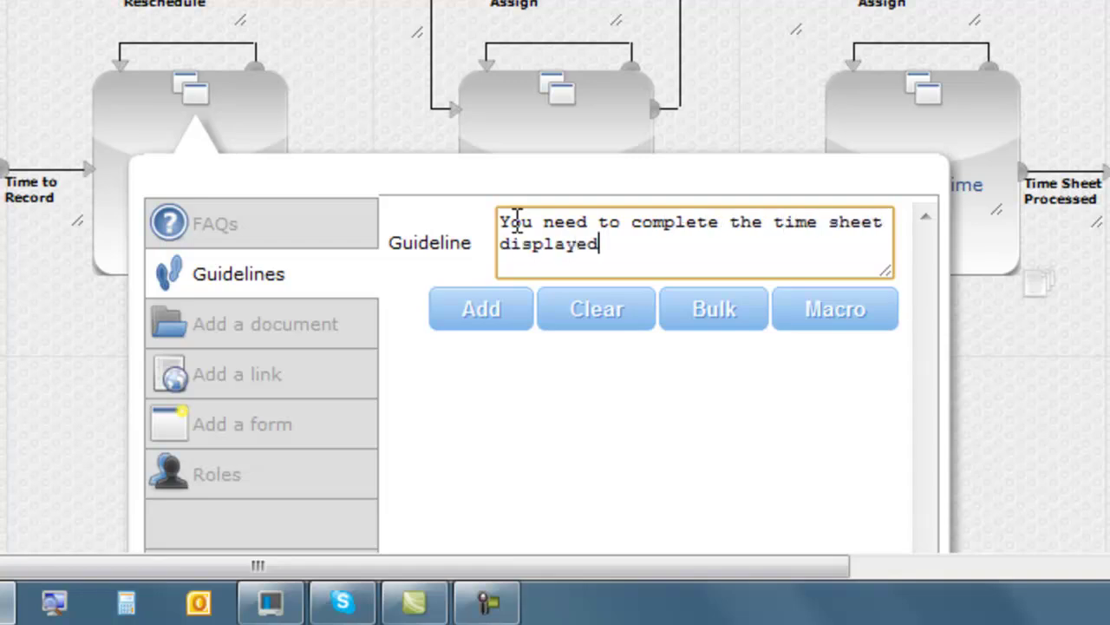
{"action": "type", "text": "d"}
{"action": "left_click", "coordinate": [488, 319]}
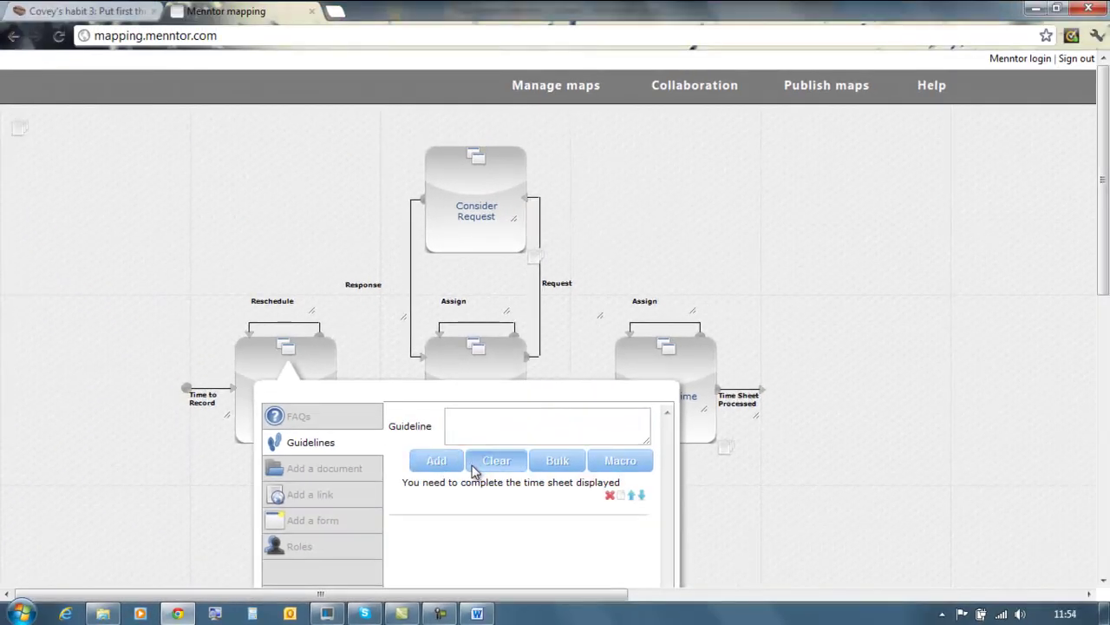
Open the bulk guideline upload and bring up the Time Report Menntor Content document.
{"action": "left_click", "coordinate": [561, 468]}
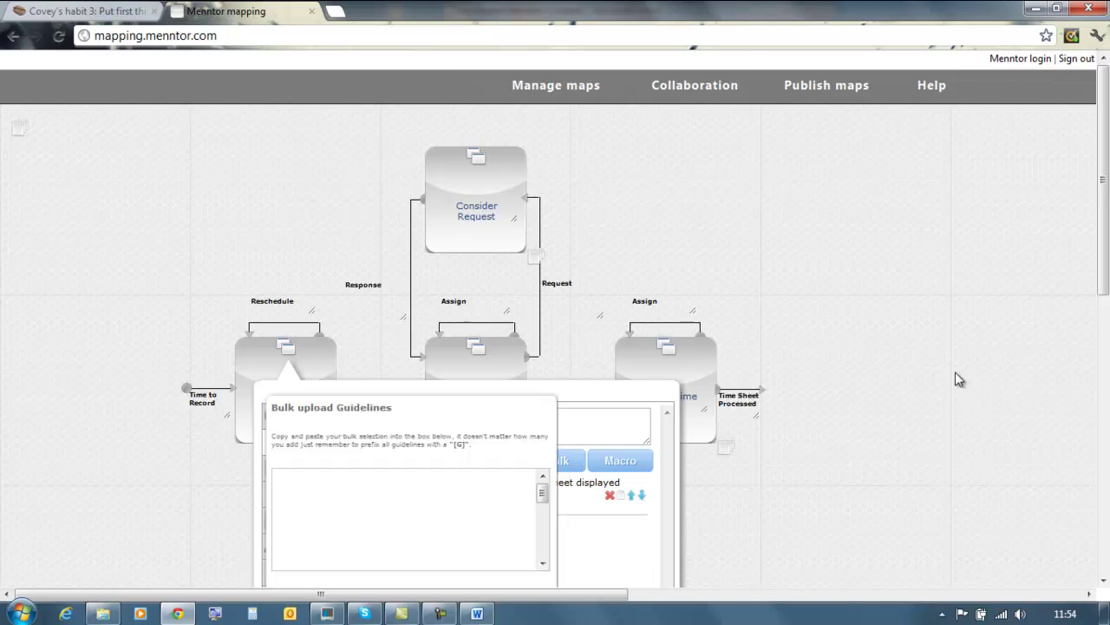
{"action": "left_click_drag", "start_coordinate": [1096, 245], "coordinate": [1096, 292]}
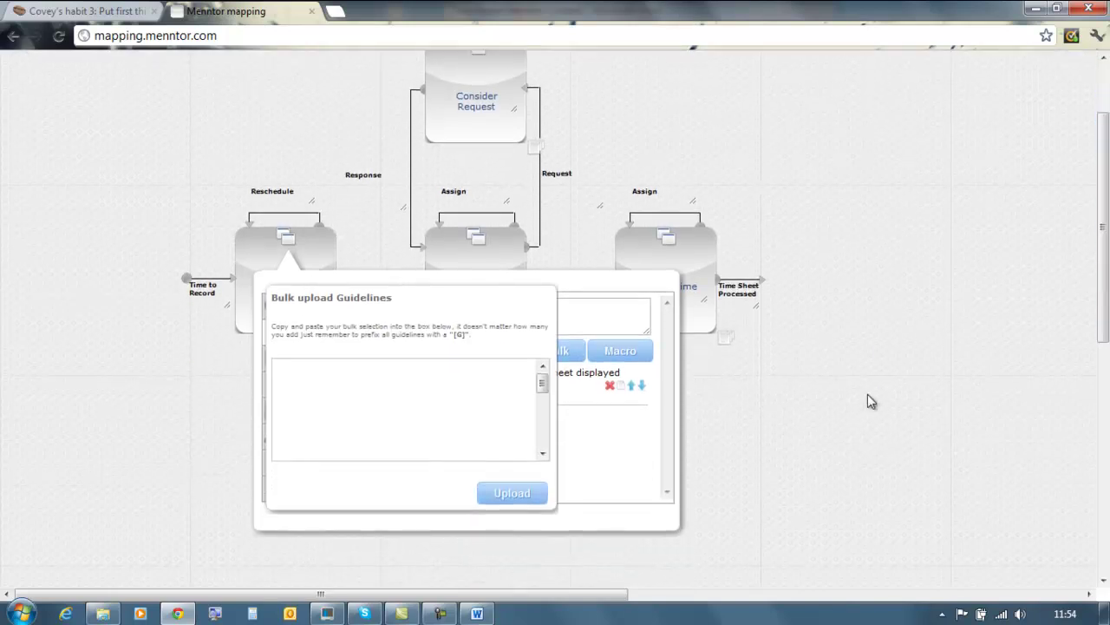
{"action": "left_click", "coordinate": [478, 612]}
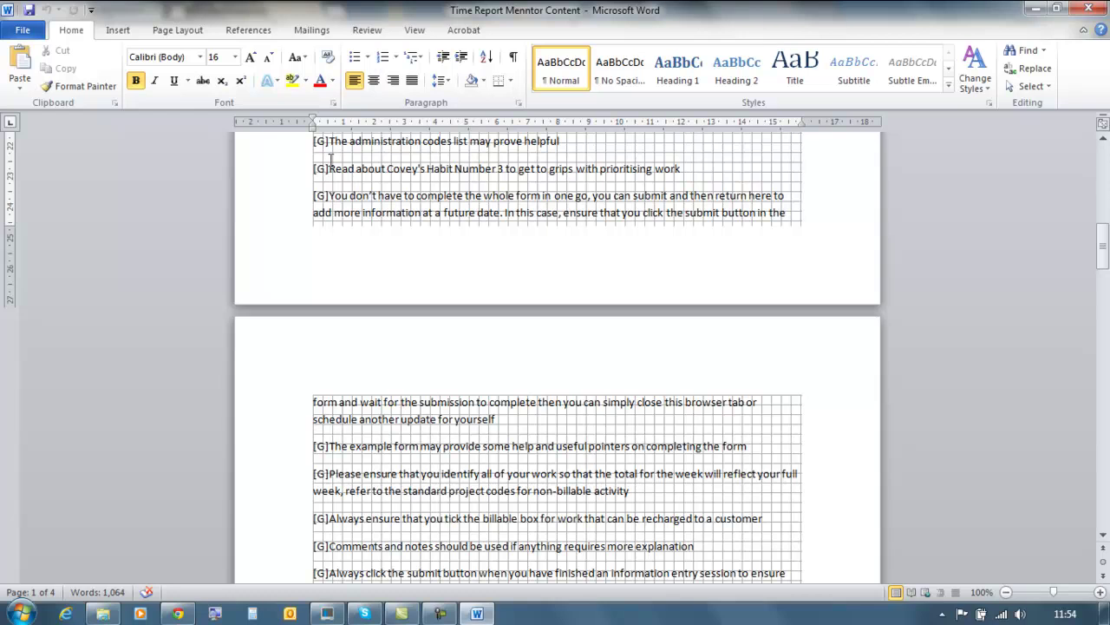
Copy the block of [G] guideline paragraphs from Time Report Menntor Content.
{"action": "left_click_drag", "start_coordinate": [313, 140], "coordinate": [484, 546]}
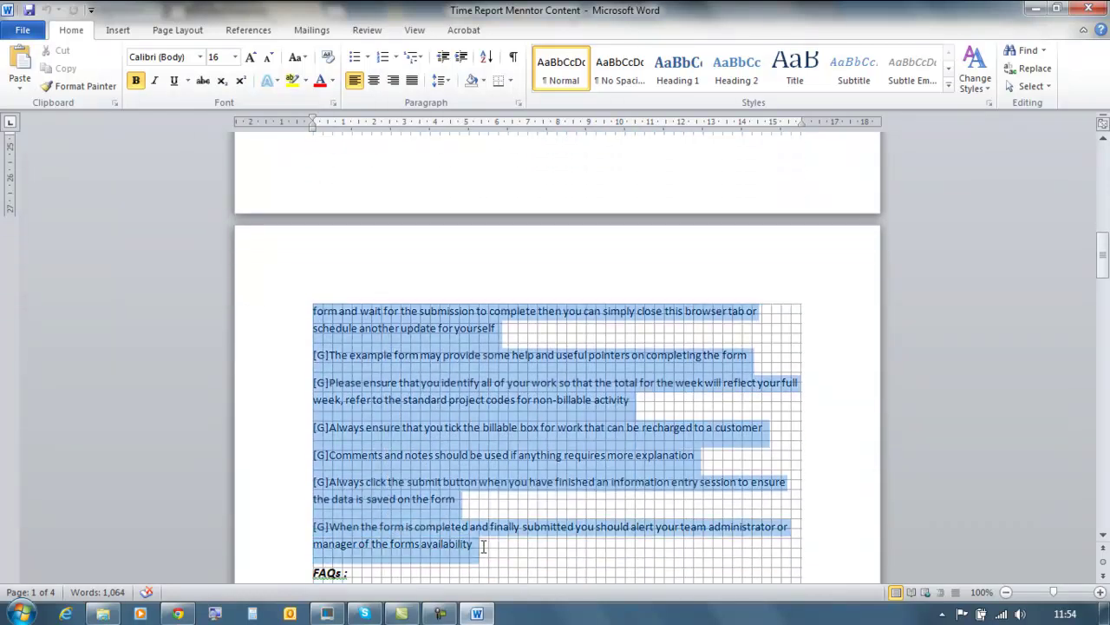
{"action": "right_click", "coordinate": [395, 395]}
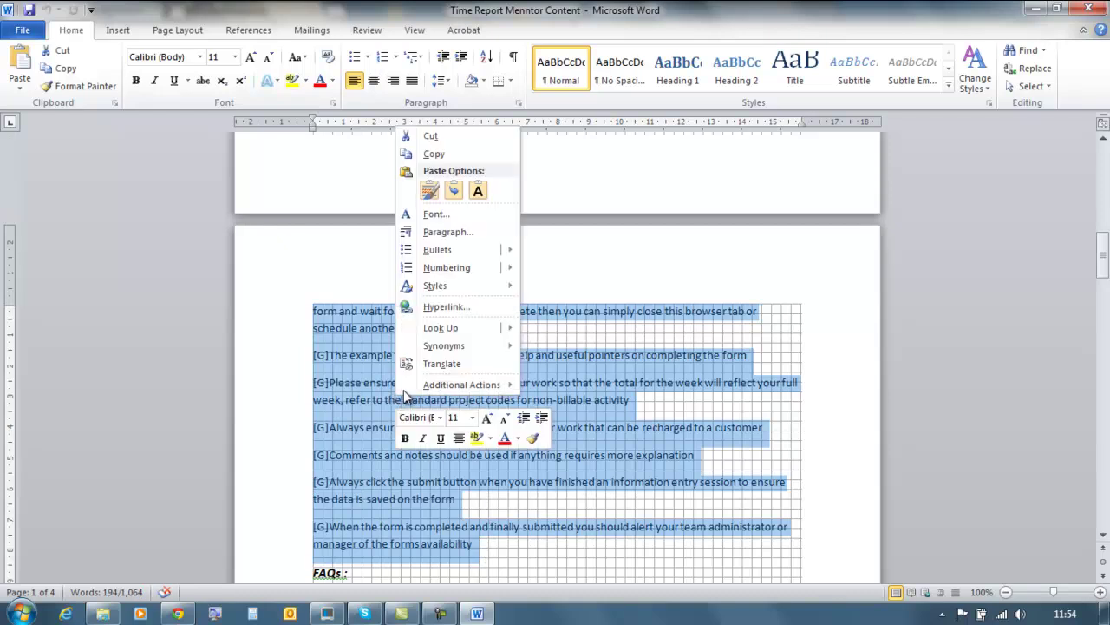
{"action": "left_click", "coordinate": [434, 155]}
Paste the four [G] guideline lines into Bulk upload Guidelines and upload them.
{"action": "left_click", "coordinate": [182, 614]}
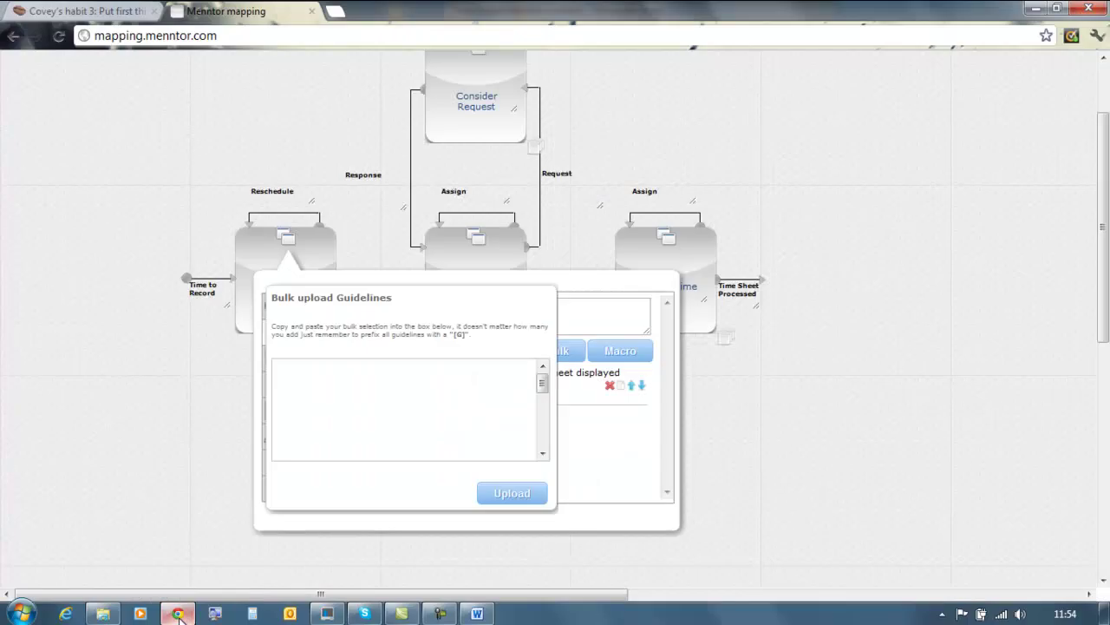
{"action": "right_click", "coordinate": [297, 374]}
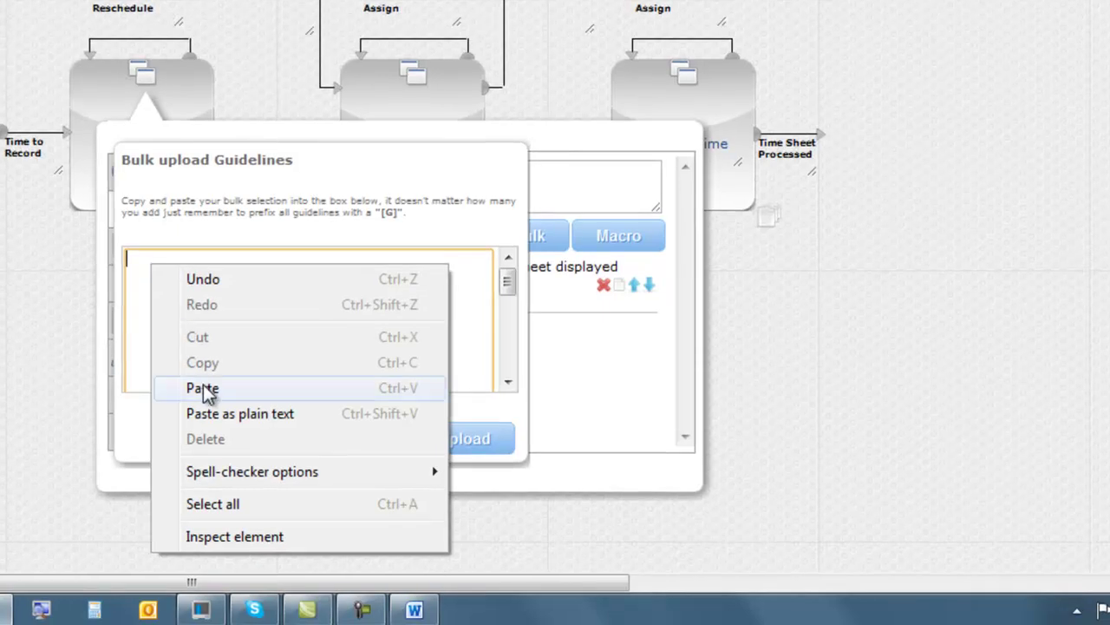
{"action": "left_click", "coordinate": [328, 458]}
{"action": "left_click", "coordinate": [454, 443]}
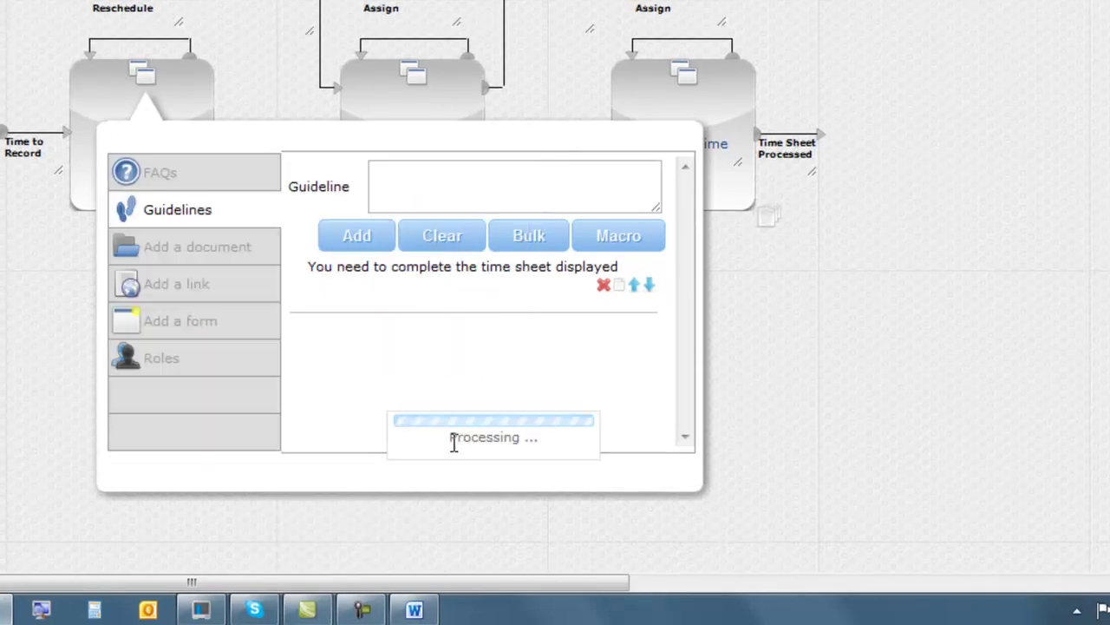
{"action": "scroll", "coordinate": [453, 442], "scroll_direction": "down", "scroll_amount": 5}
{"action": "scroll", "coordinate": [452, 442], "scroll_direction": "down", "scroll_amount": 5}
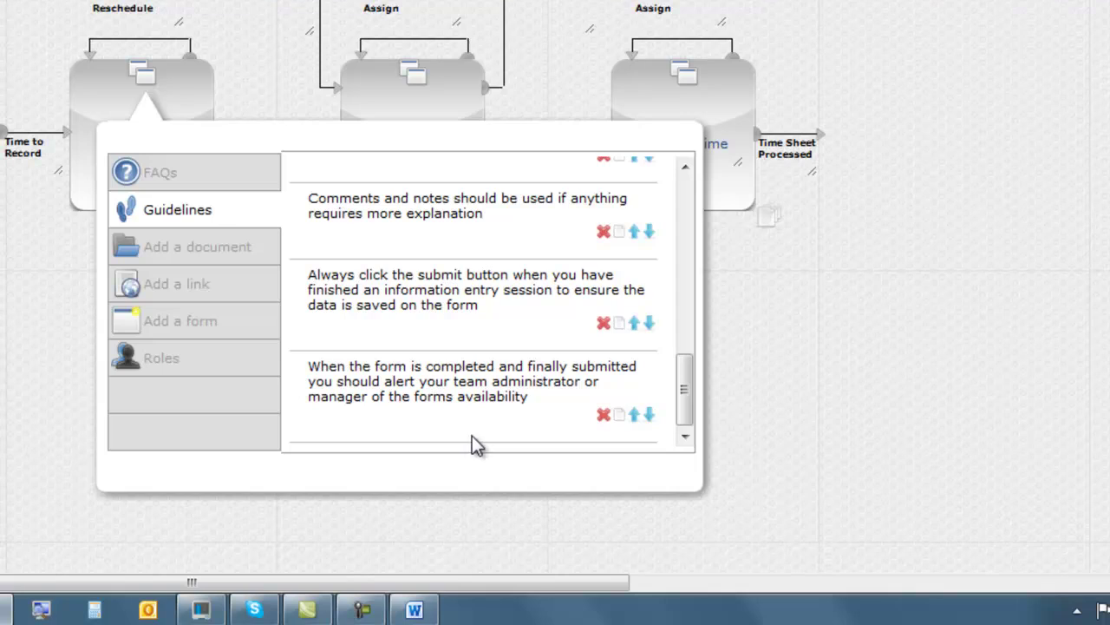
{"action": "left_click_drag", "start_coordinate": [685, 420], "coordinate": [682, 285]}
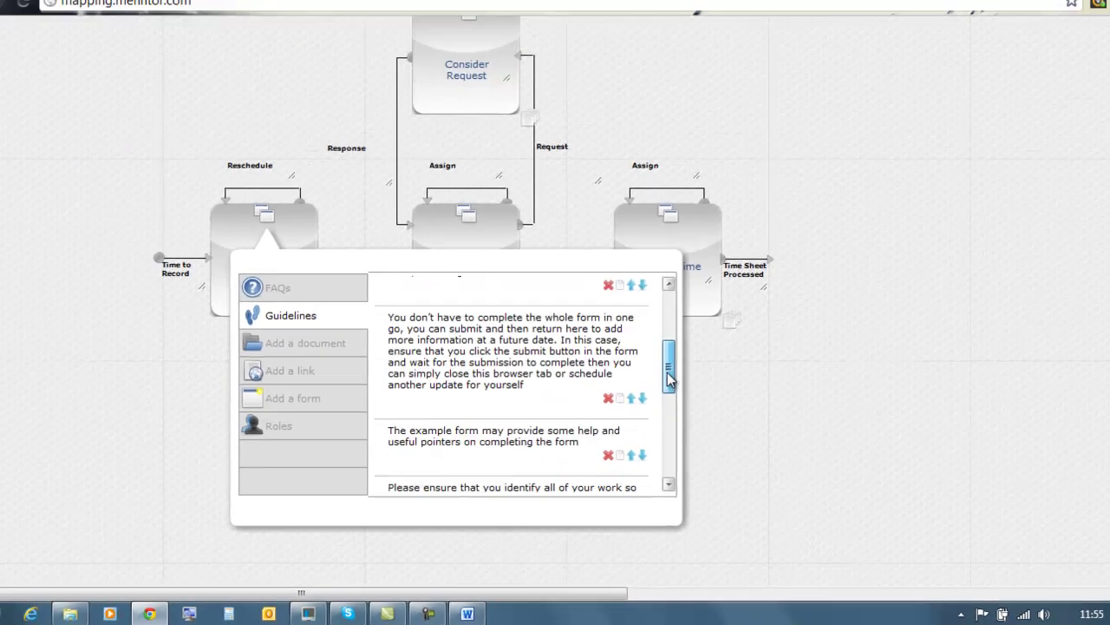
{"action": "left_click_drag", "start_coordinate": [667, 372], "coordinate": [668, 295]}
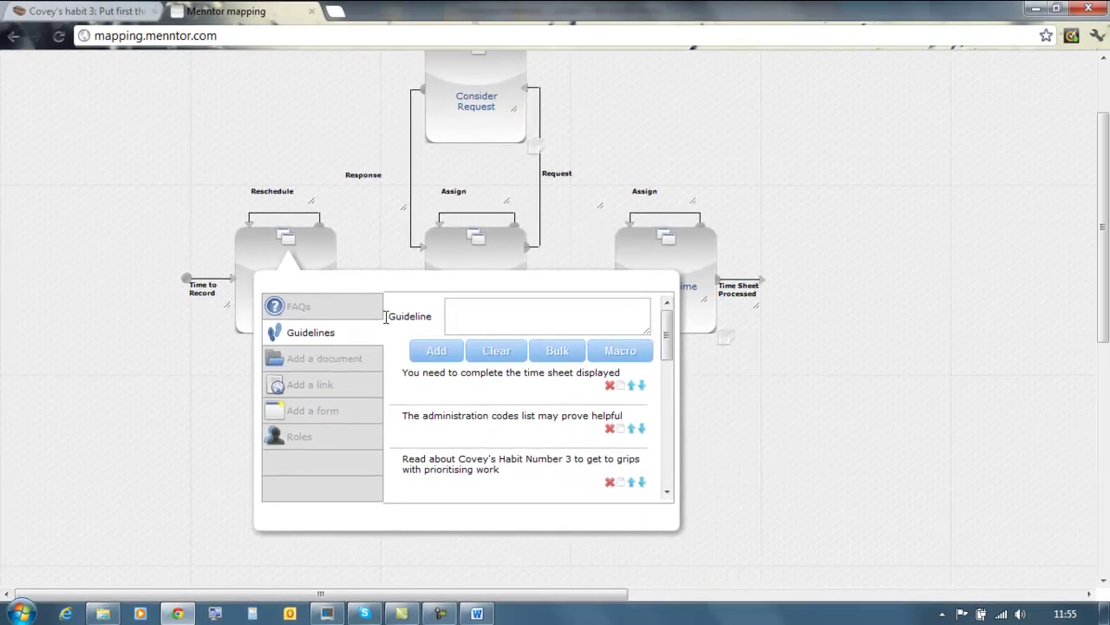
Add step FAQ 'How often do I need to submit a time sheet?' answered weekly, by the following Tuesday.
{"action": "left_click", "coordinate": [270, 288]}
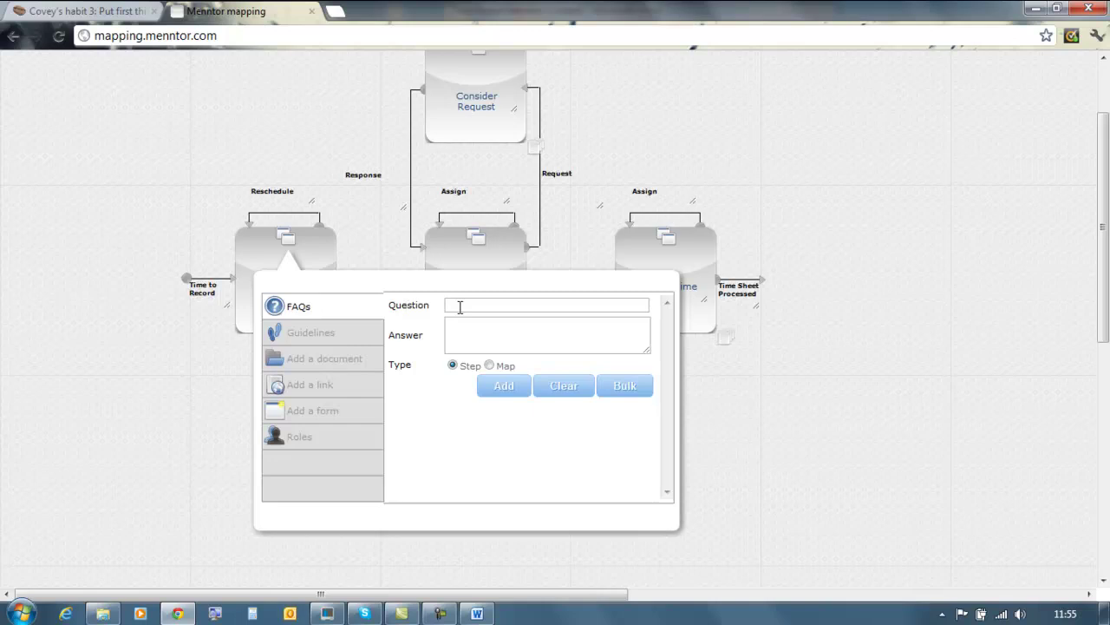
{"action": "left_click", "coordinate": [460, 305]}
{"action": "type", "text": "How often do I need to submit a time sheet?"}
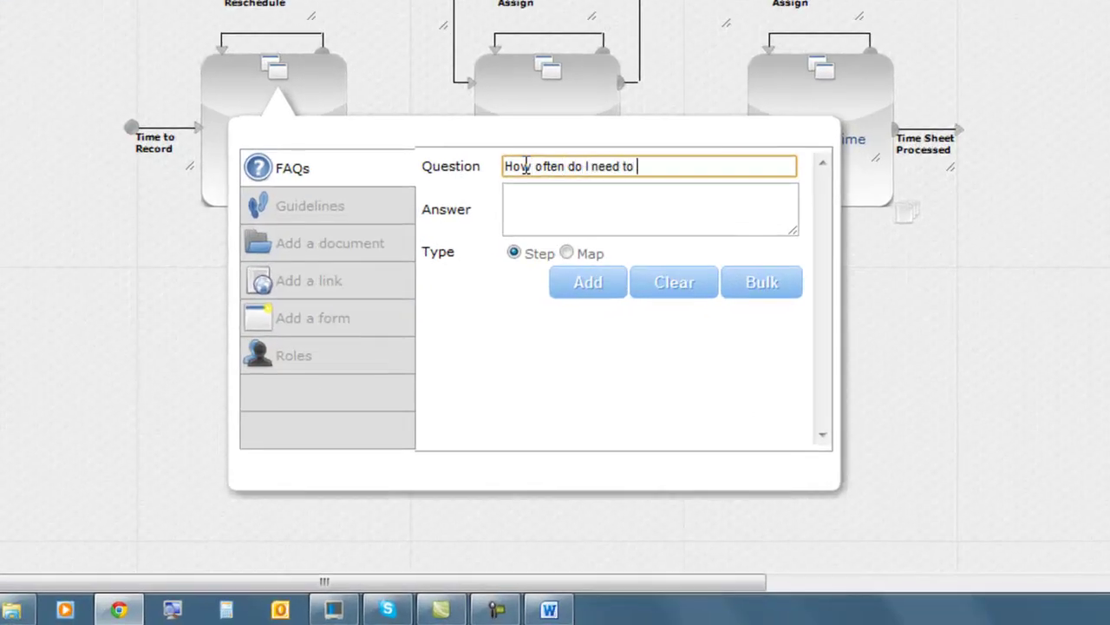
{"action": "left_click", "coordinate": [522, 201]}
{"action": "type", "text": "Time"}
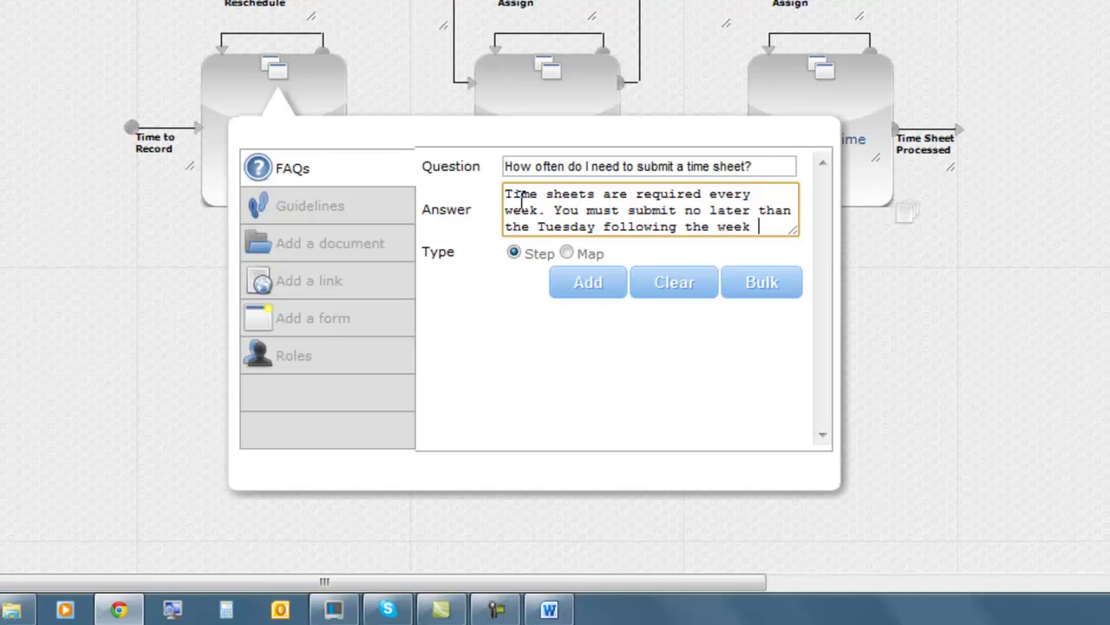
{"action": "type", "text": "eport."}
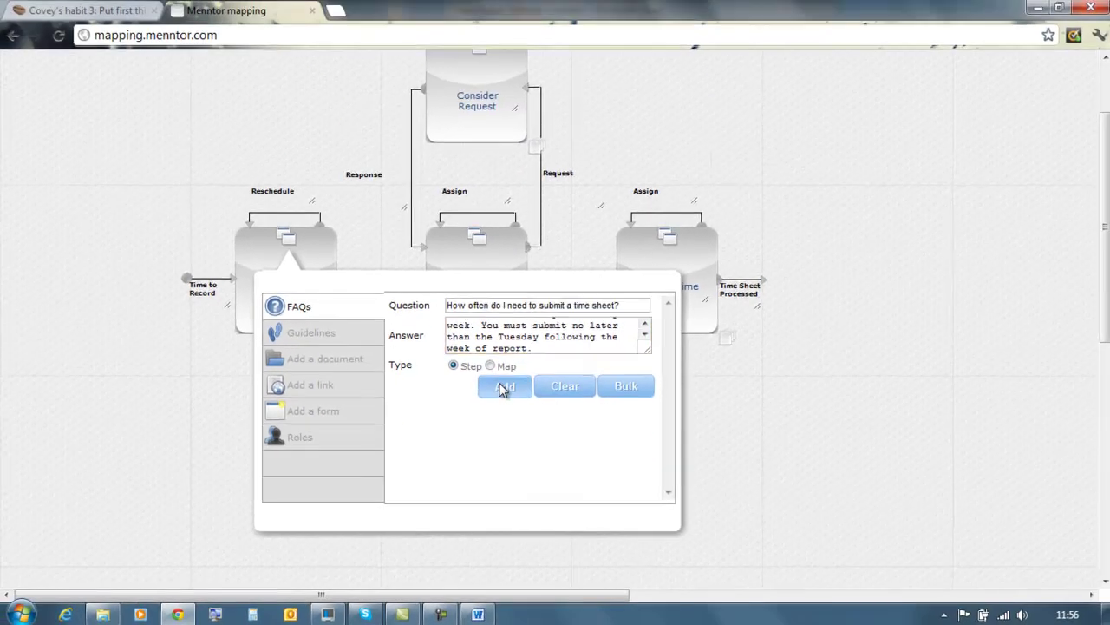
{"action": "left_click", "coordinate": [587, 282]}
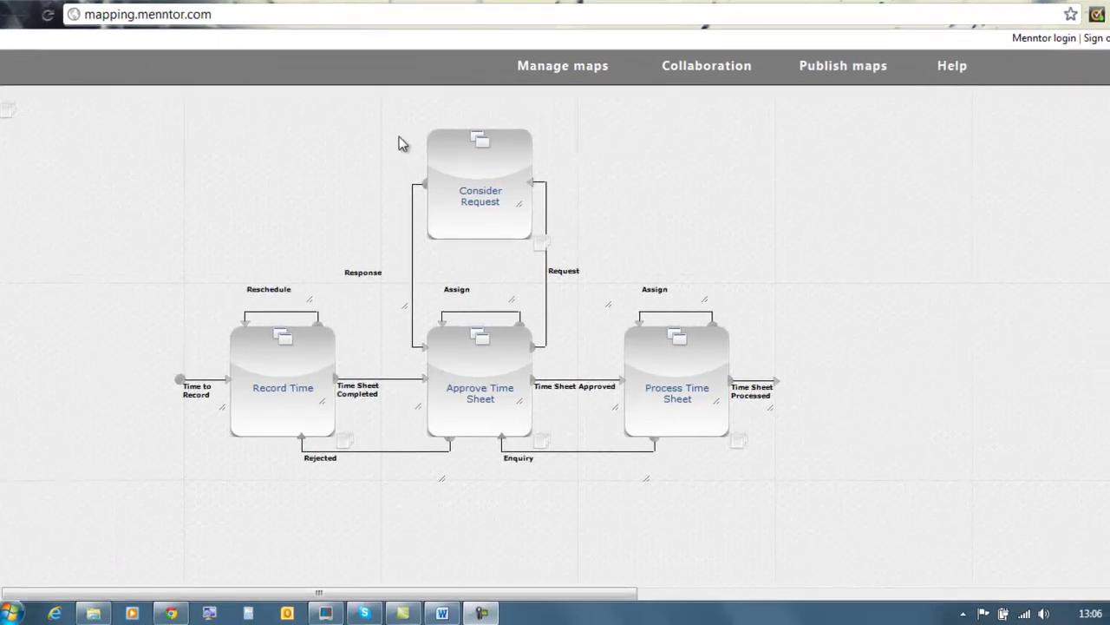
Link 'administration codes list' to the Administration Codes document with a Doc macro.
{"action": "left_click", "coordinate": [282, 337]}
{"action": "left_click", "coordinate": [269, 357]}
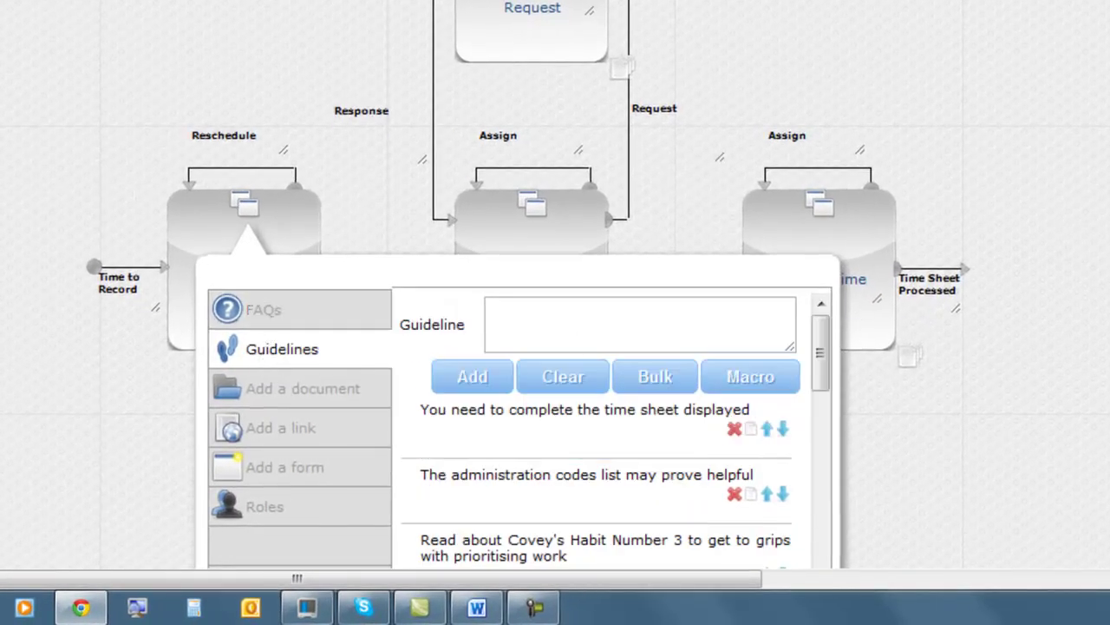
{"action": "scroll", "coordinate": [529, 285], "scroll_direction": "down", "scroll_amount": 3}
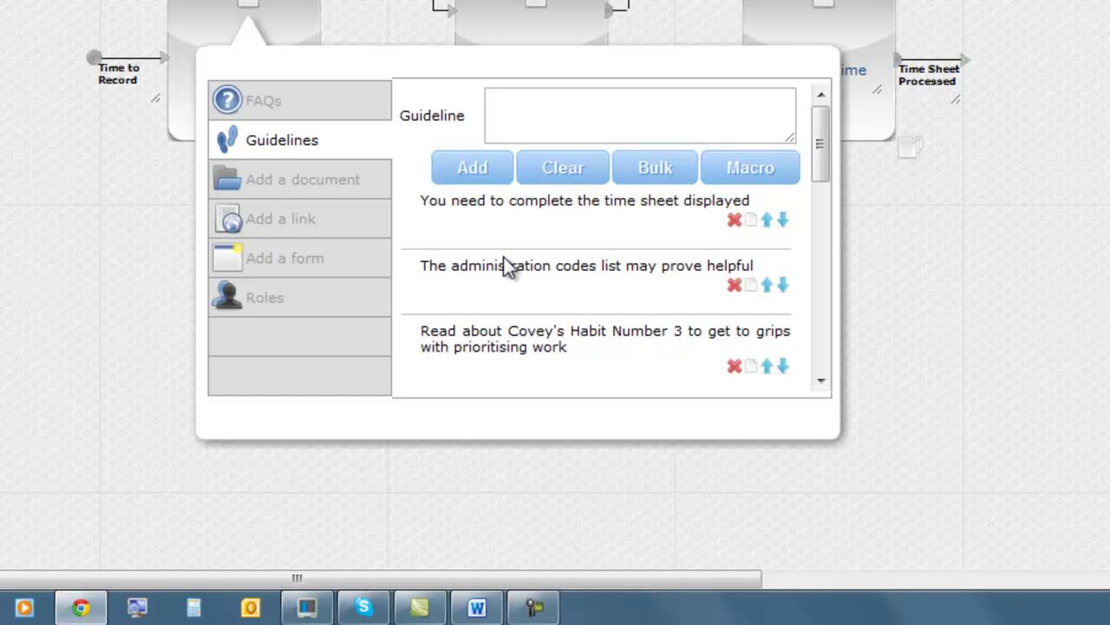
{"action": "left_click", "coordinate": [751, 286]}
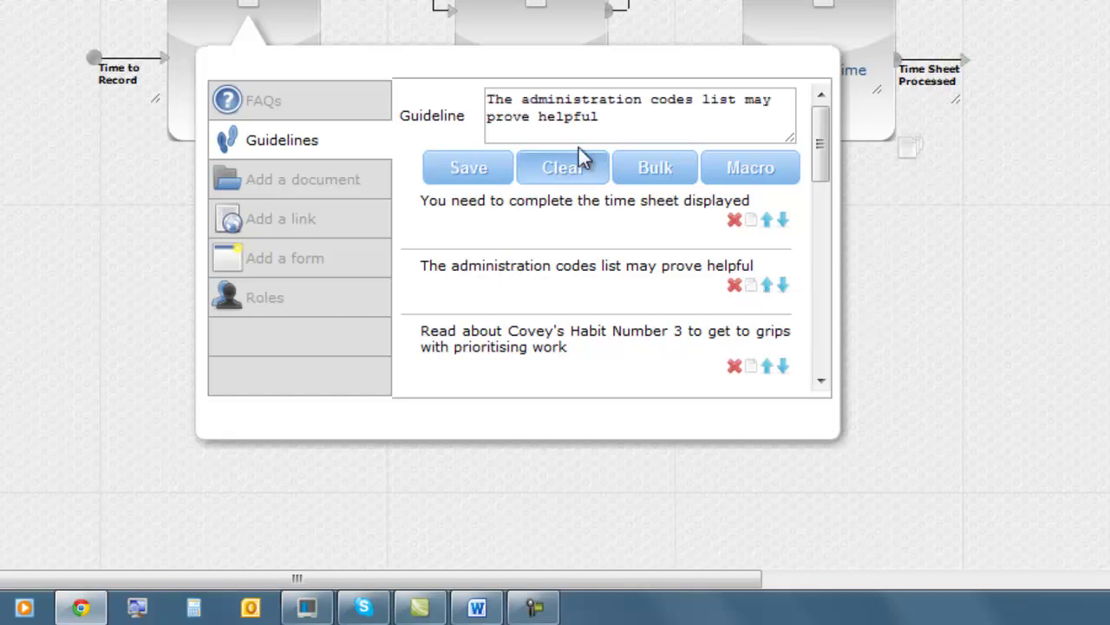
{"action": "left_click_drag", "start_coordinate": [524, 99], "coordinate": [733, 105]}
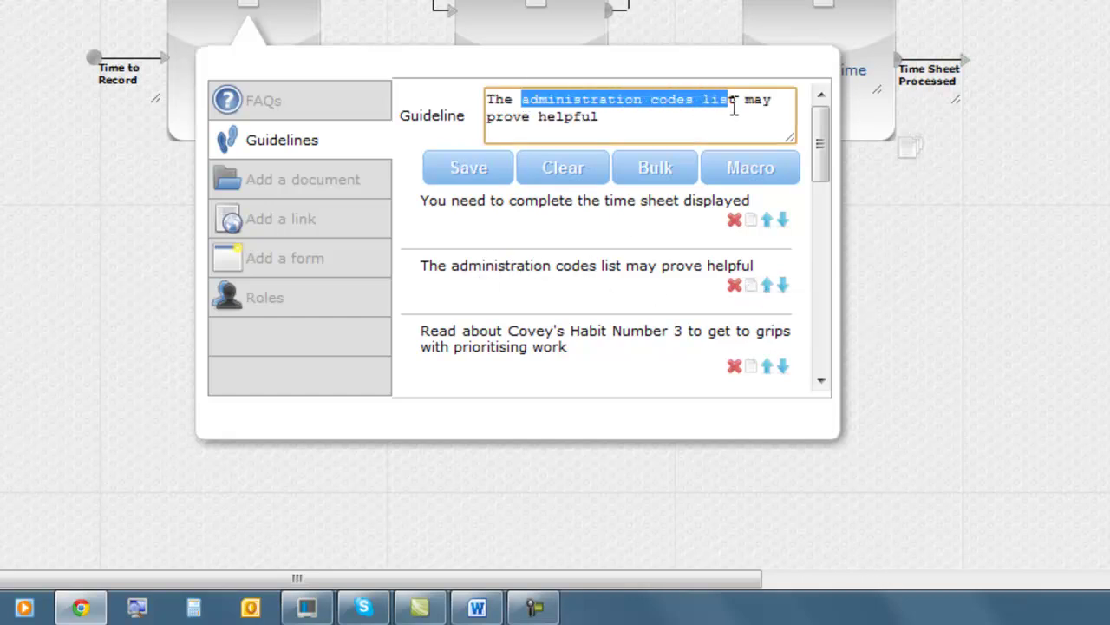
{"action": "left_click", "coordinate": [753, 172]}
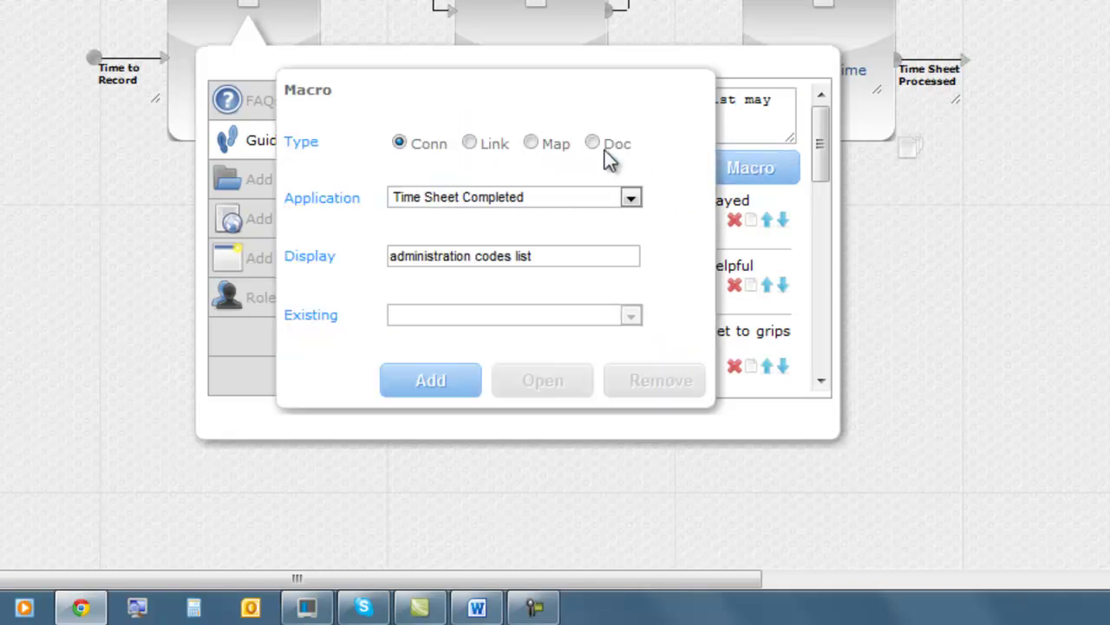
{"action": "left_click", "coordinate": [599, 146]}
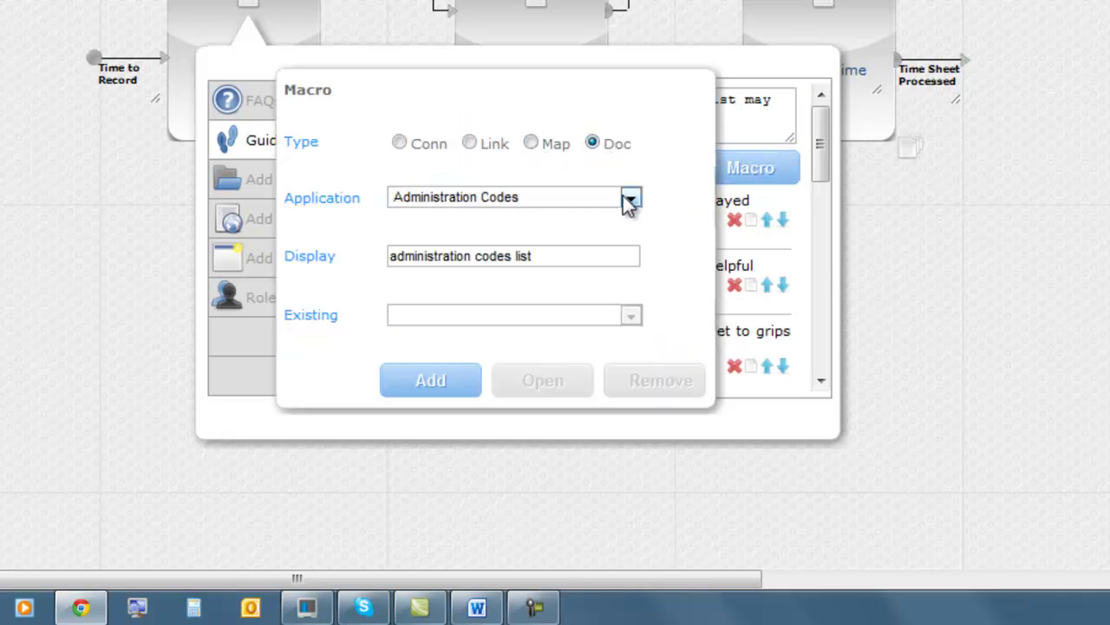
{"action": "left_click", "coordinate": [633, 198]}
{"action": "left_click", "coordinate": [552, 217]}
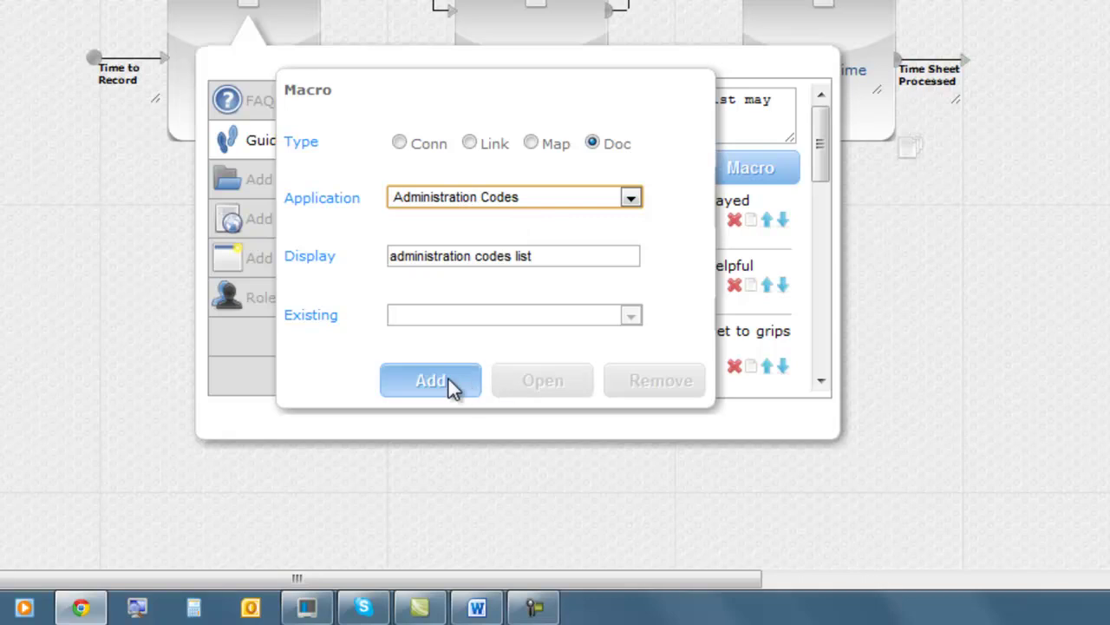
{"action": "left_click", "coordinate": [461, 380]}
{"action": "left_click", "coordinate": [478, 172]}
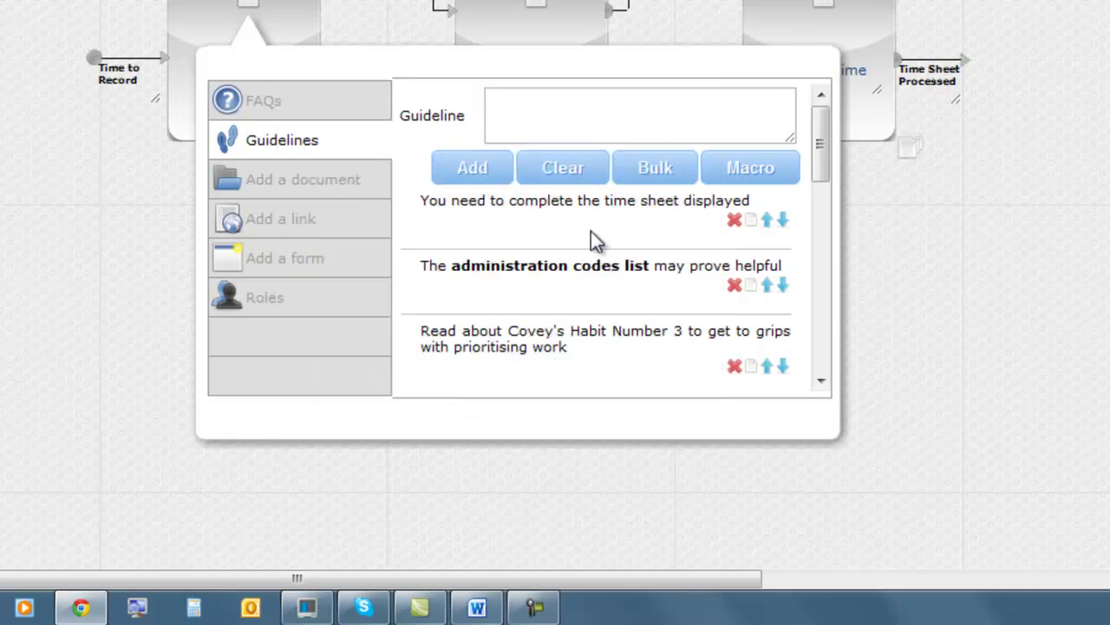
{"action": "left_click_drag", "start_coordinate": [821, 148], "coordinate": [820, 174]}
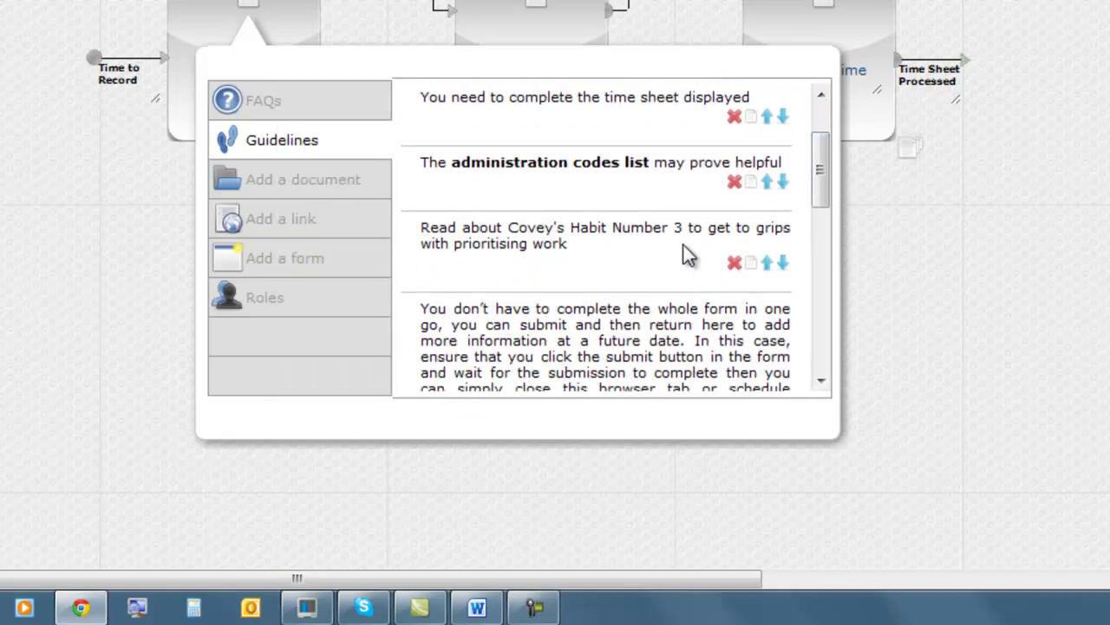
Link 'Covey's Habit Number 3' to the Prioritising work web page with a Link macro.
{"action": "left_click", "coordinate": [750, 263]}
{"action": "left_click_drag", "start_coordinate": [580, 101], "coordinate": [776, 99]}
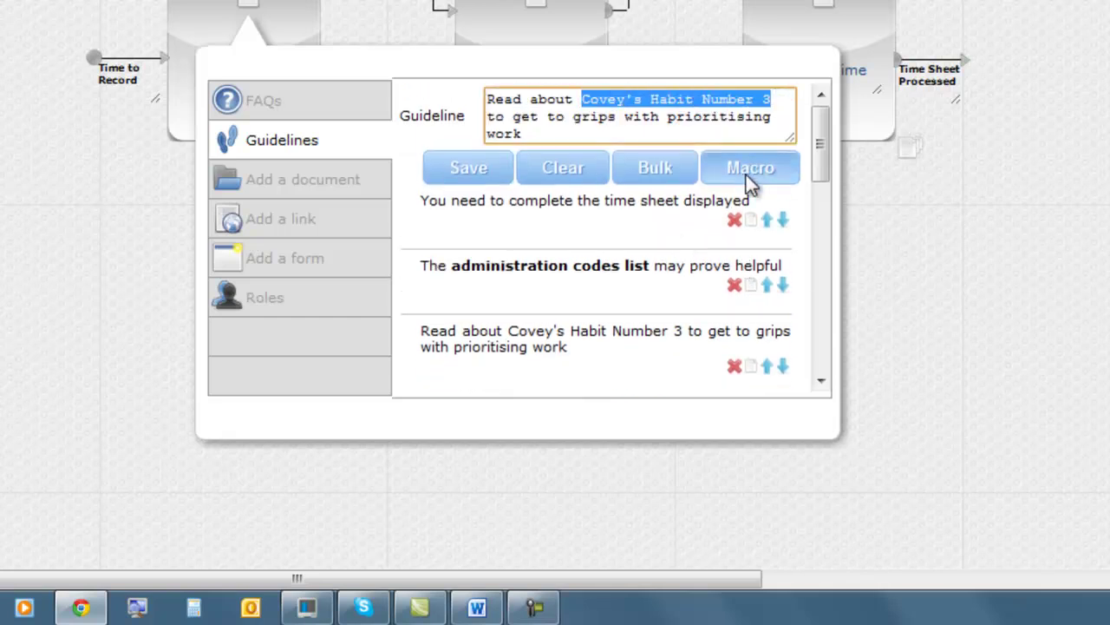
{"action": "left_click", "coordinate": [753, 168]}
{"action": "left_click", "coordinate": [469, 144]}
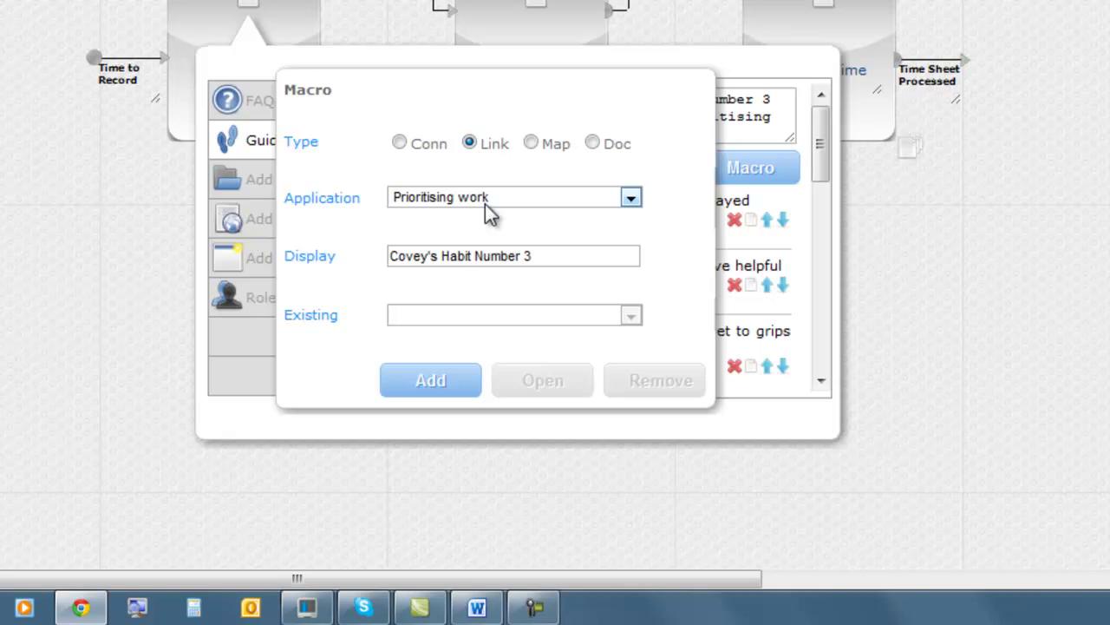
{"action": "left_click", "coordinate": [431, 382]}
{"action": "left_click", "coordinate": [471, 162]}
{"action": "left_click_drag", "start_coordinate": [821, 154], "coordinate": [833, 235]}
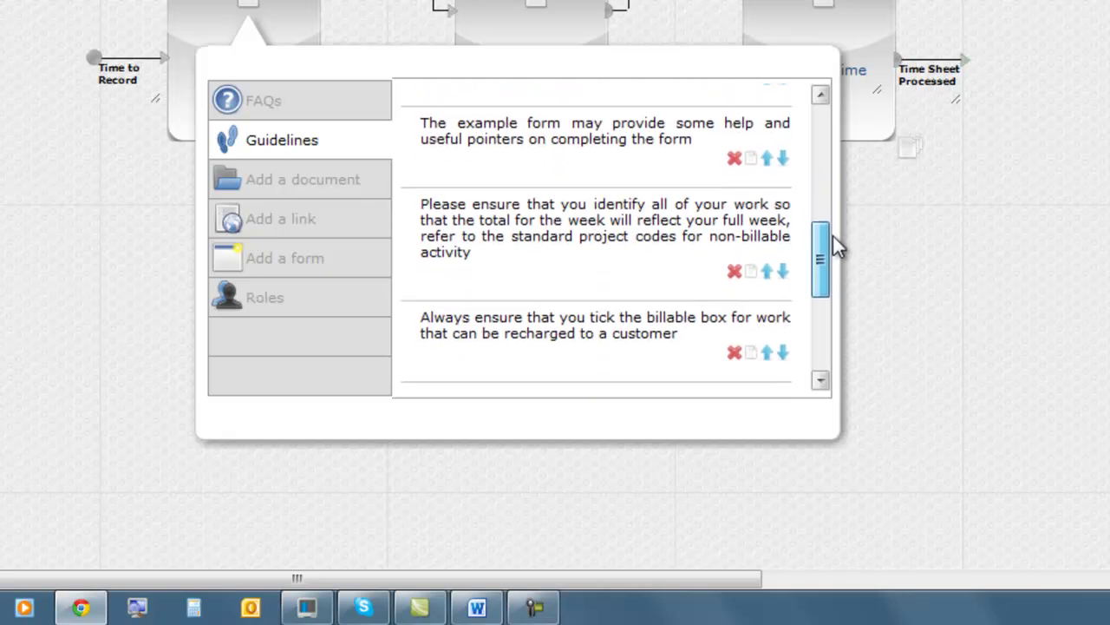
Link 'example form' to the Example Time Sheet document with a Doc macro.
{"action": "left_click", "coordinate": [751, 158]}
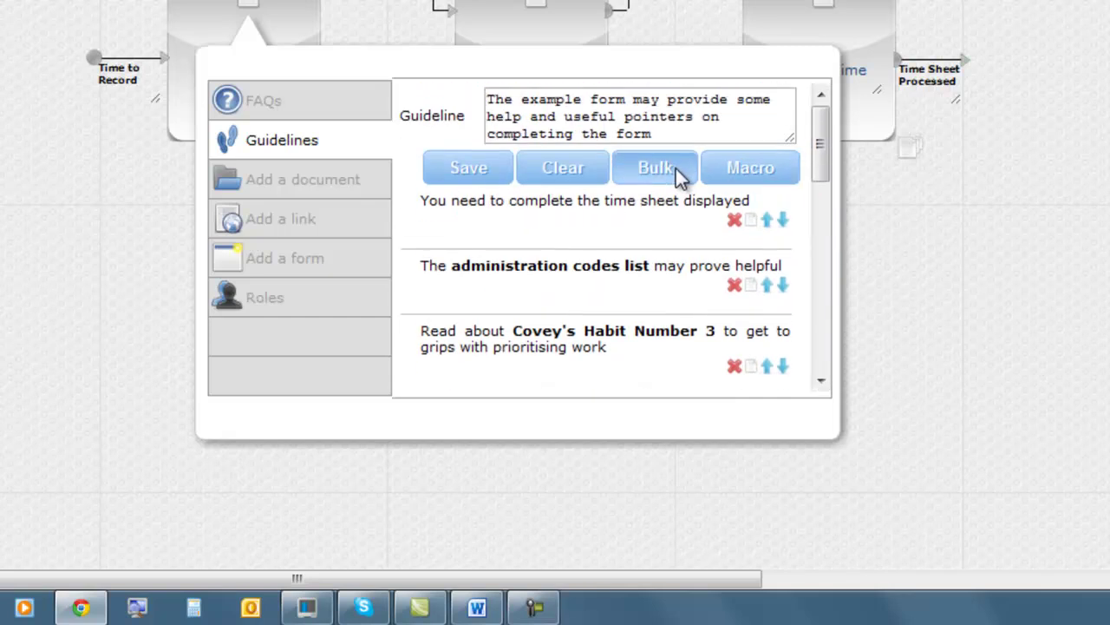
{"action": "left_click_drag", "start_coordinate": [524, 99], "coordinate": [621, 98]}
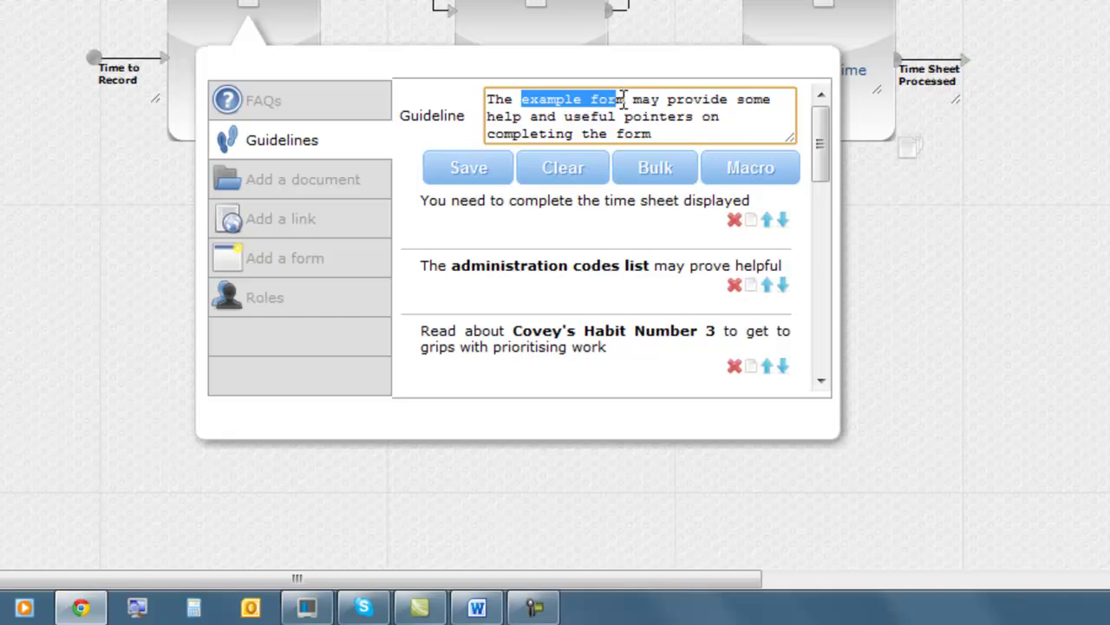
{"action": "left_click", "coordinate": [743, 168]}
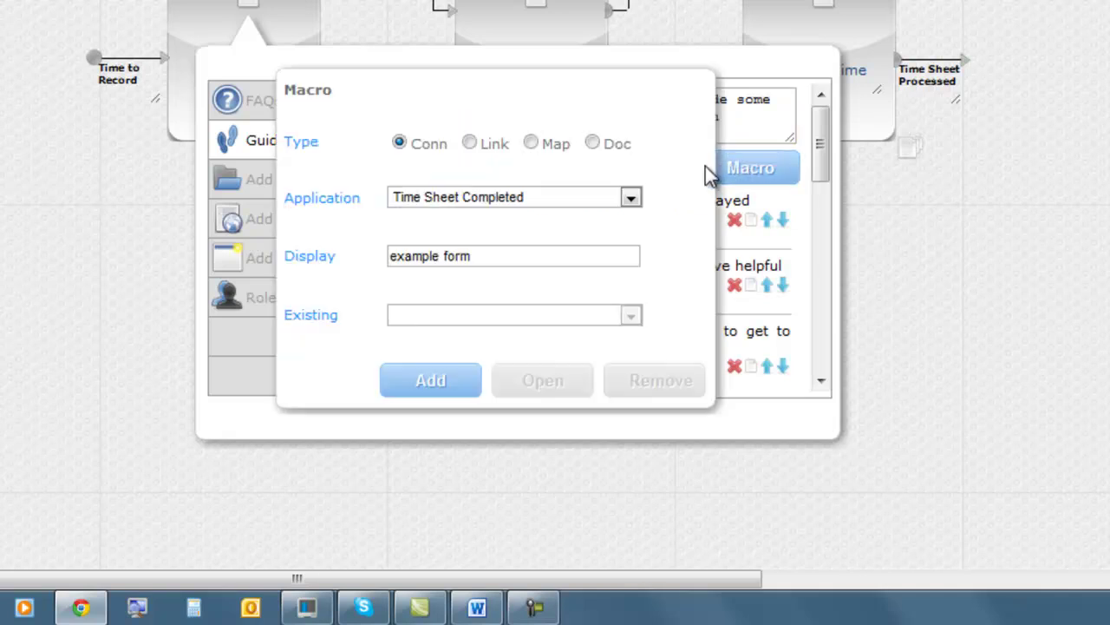
{"action": "left_click", "coordinate": [593, 144]}
{"action": "left_click", "coordinate": [630, 198]}
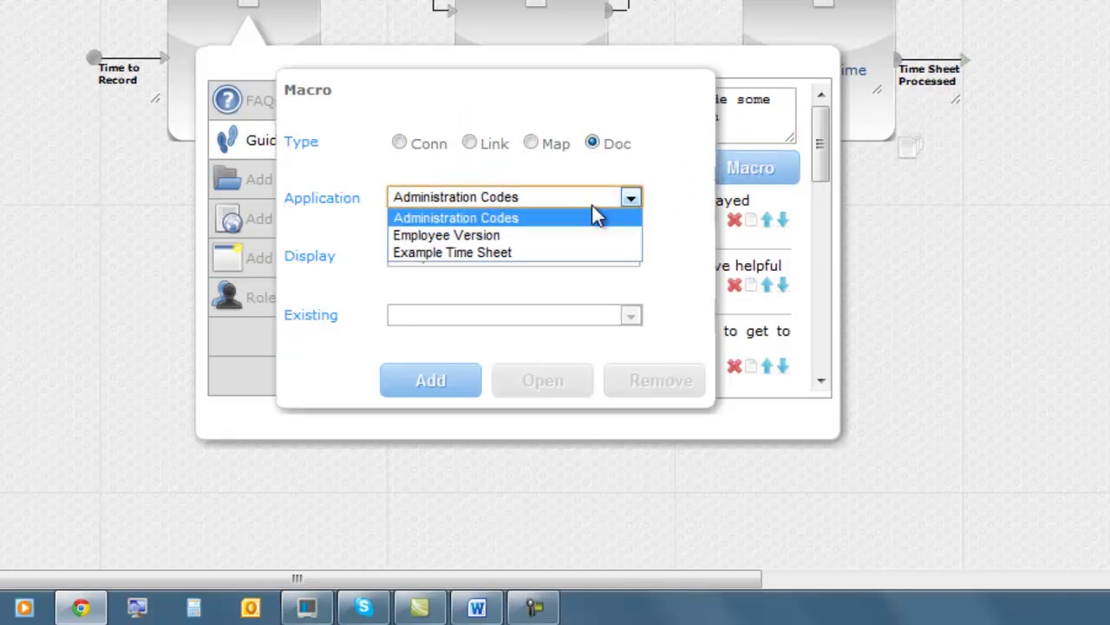
{"action": "left_click", "coordinate": [481, 253]}
{"action": "left_click", "coordinate": [433, 382]}
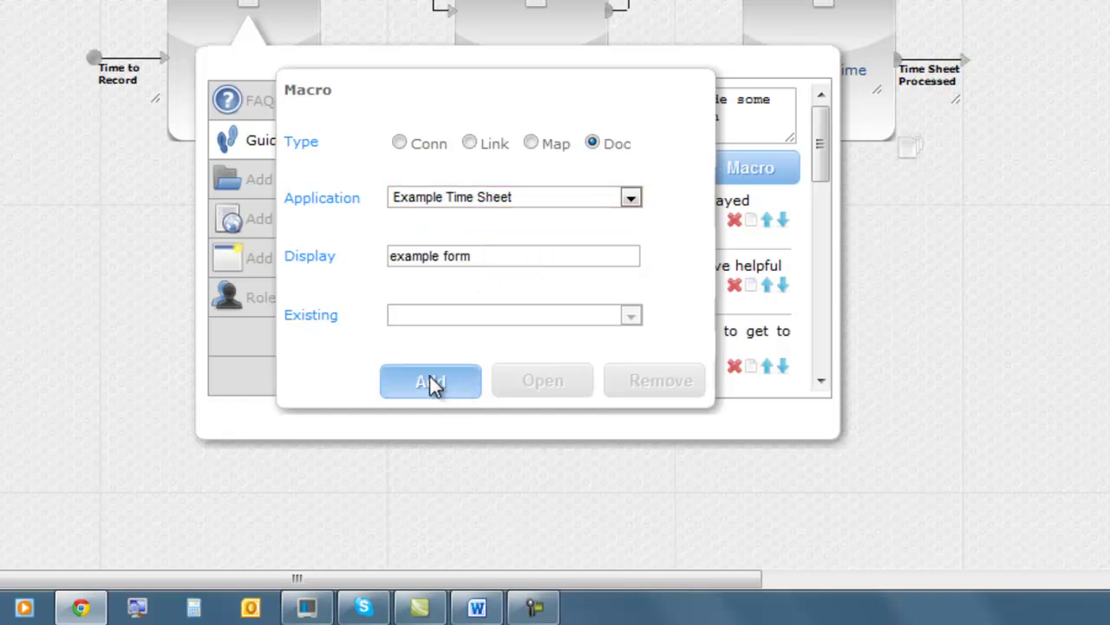
{"action": "left_click", "coordinate": [475, 168]}
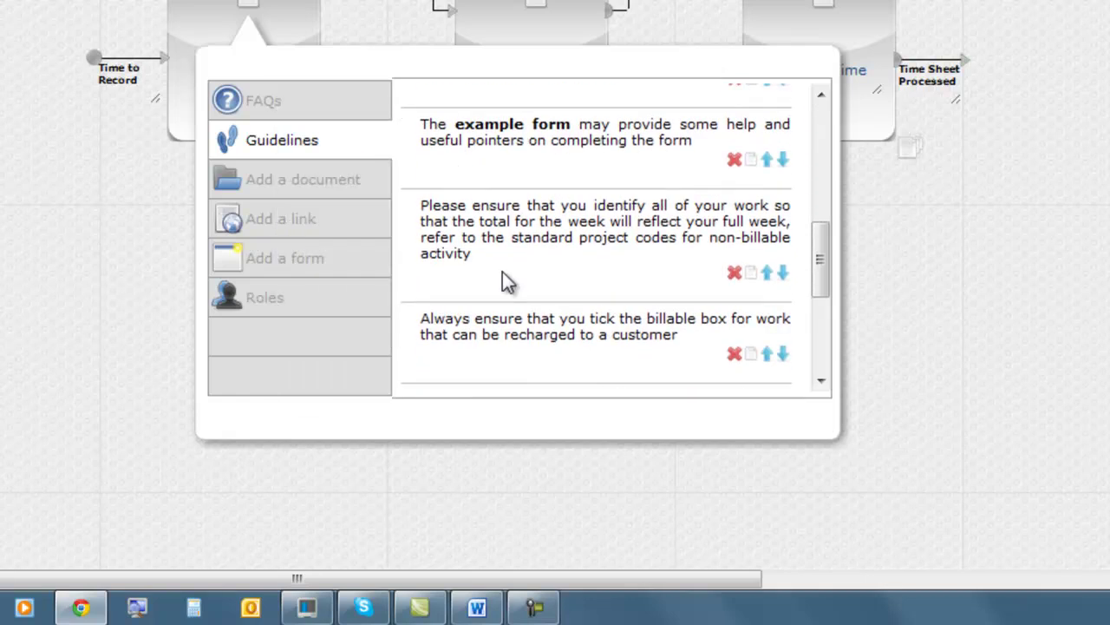
{"action": "left_click_drag", "start_coordinate": [827, 245], "coordinate": [815, 330]}
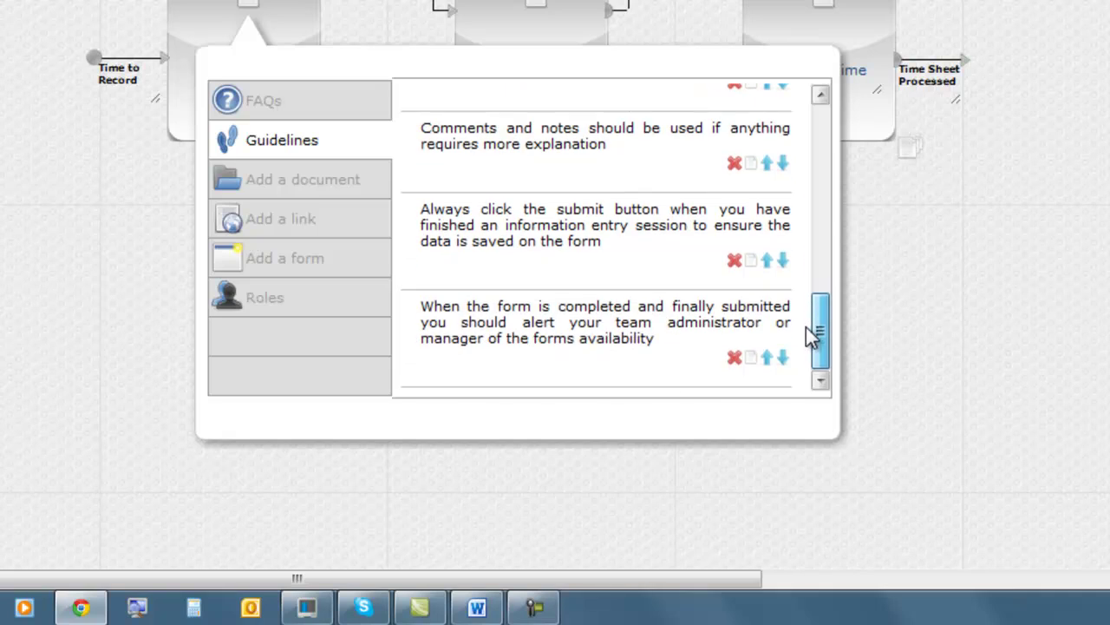
Link the manager alert words to the Time Sheet Completed connection, then close the guidelines.
{"action": "left_click", "coordinate": [751, 359]}
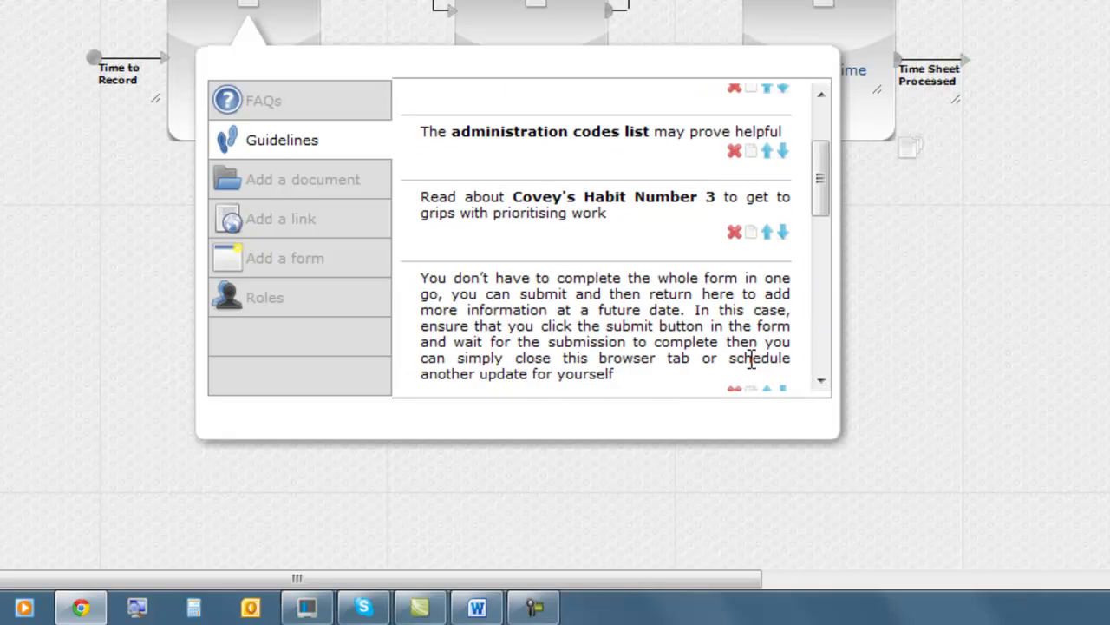
{"action": "left_click_drag", "start_coordinate": [490, 134], "coordinate": [521, 149]}
{"action": "left_click", "coordinate": [743, 166]}
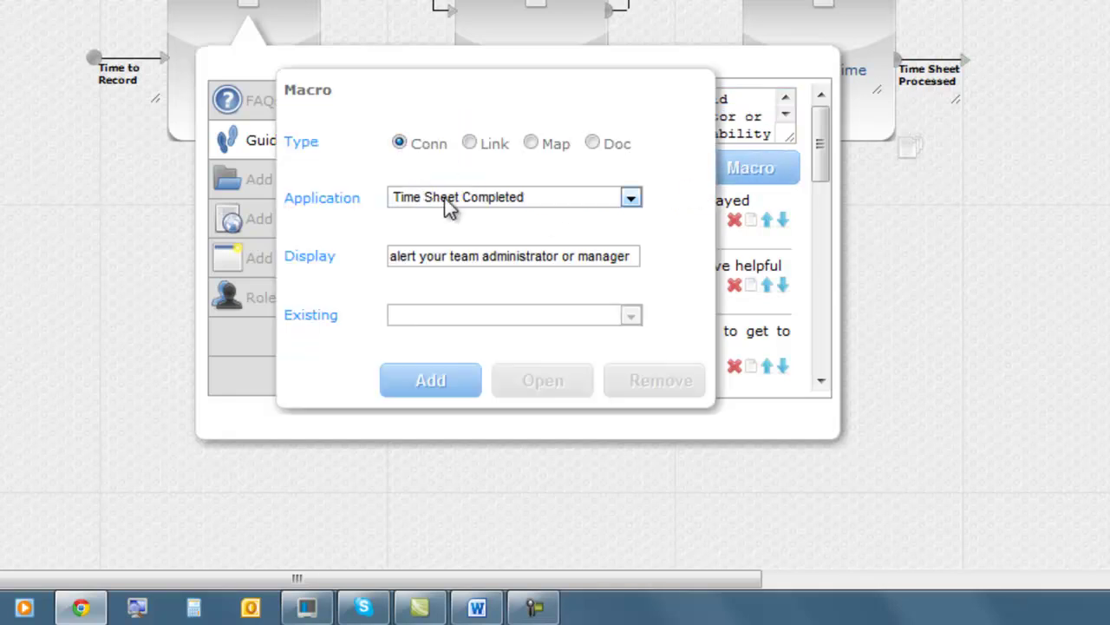
{"action": "left_click", "coordinate": [425, 385]}
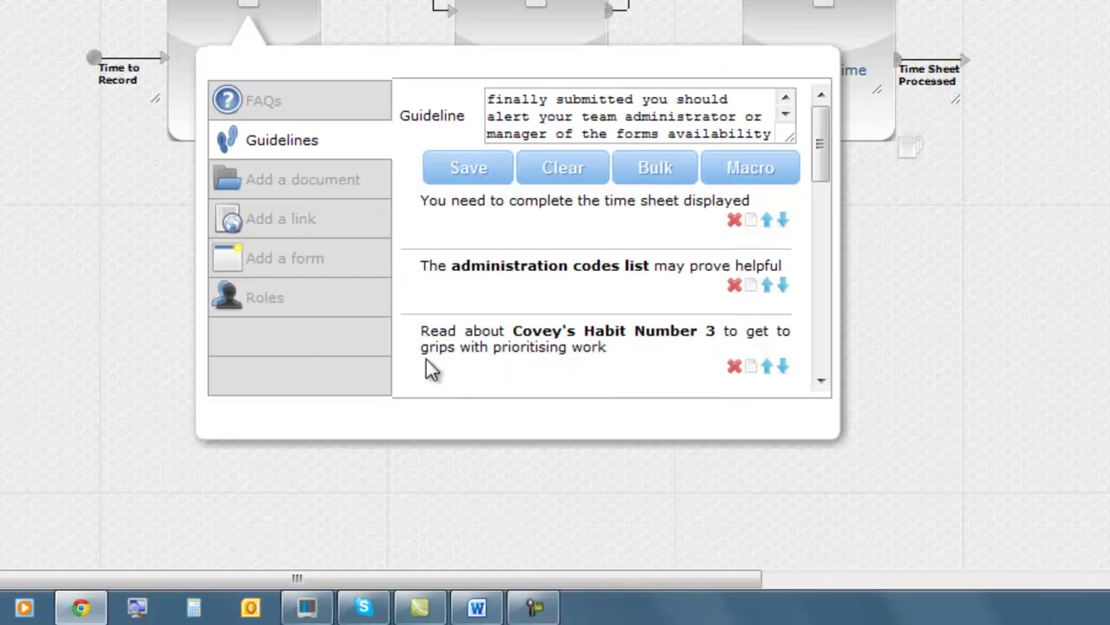
{"action": "left_click", "coordinate": [457, 169]}
{"action": "left_click_drag", "start_coordinate": [818, 347], "coordinate": [850, 141]}
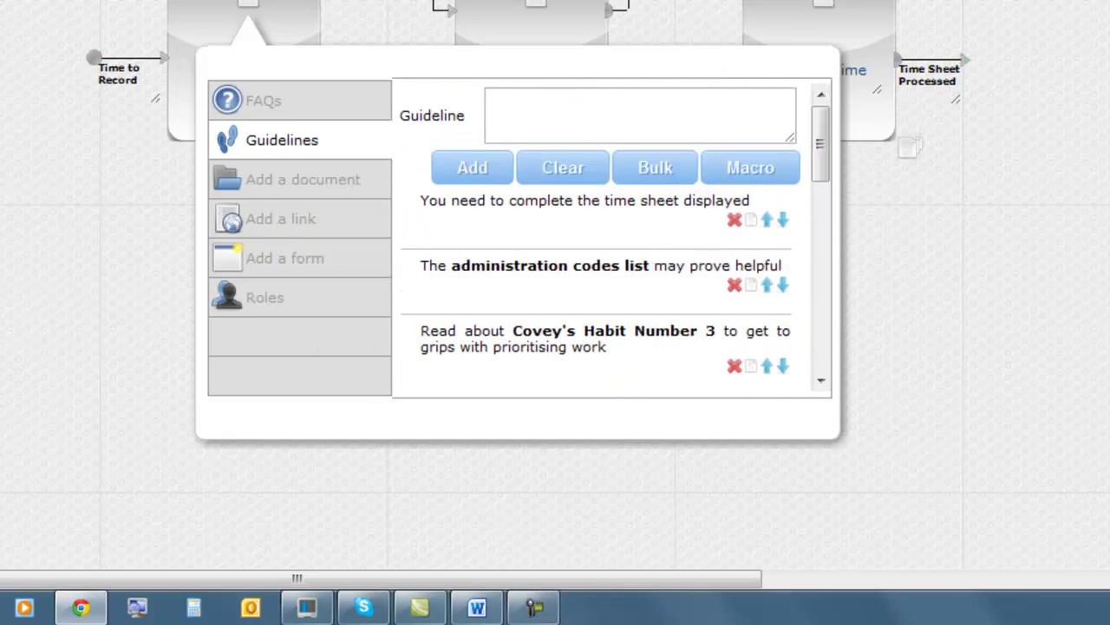
{"action": "scroll", "coordinate": [998, 117], "scroll_direction": "up", "scroll_amount": 3}
{"action": "left_click", "coordinate": [412, 78]}
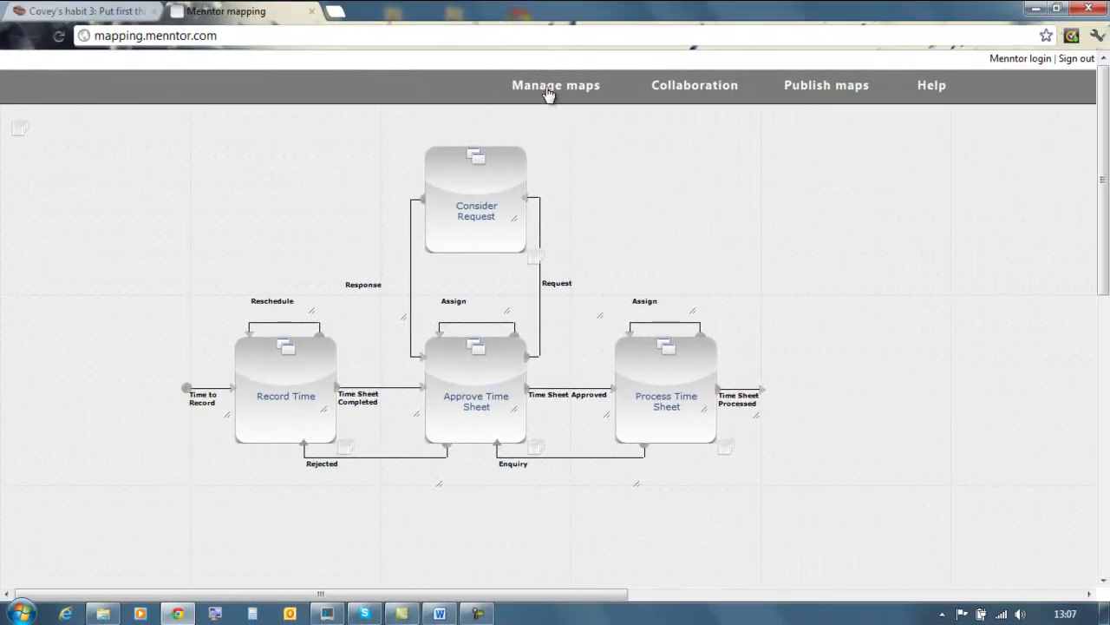
Save the Time Sheets map as version 0.18 and confirm running a live test of it.
{"action": "left_click", "coordinate": [542, 90]}
{"action": "left_click", "coordinate": [682, 342]}
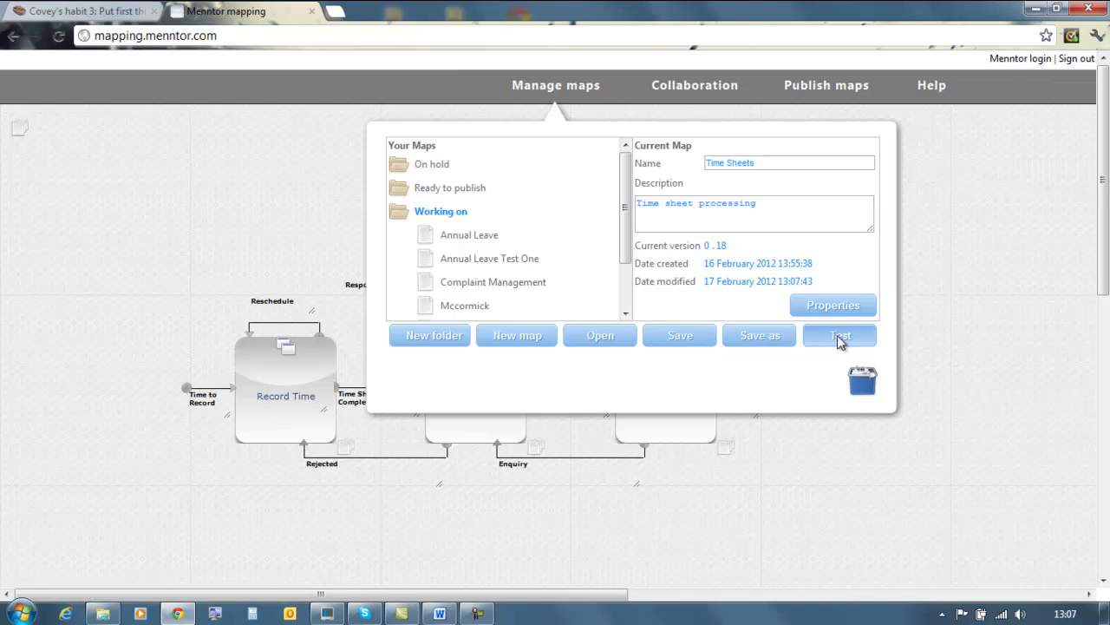
{"action": "left_click", "coordinate": [840, 338]}
{"action": "left_click", "coordinate": [692, 293]}
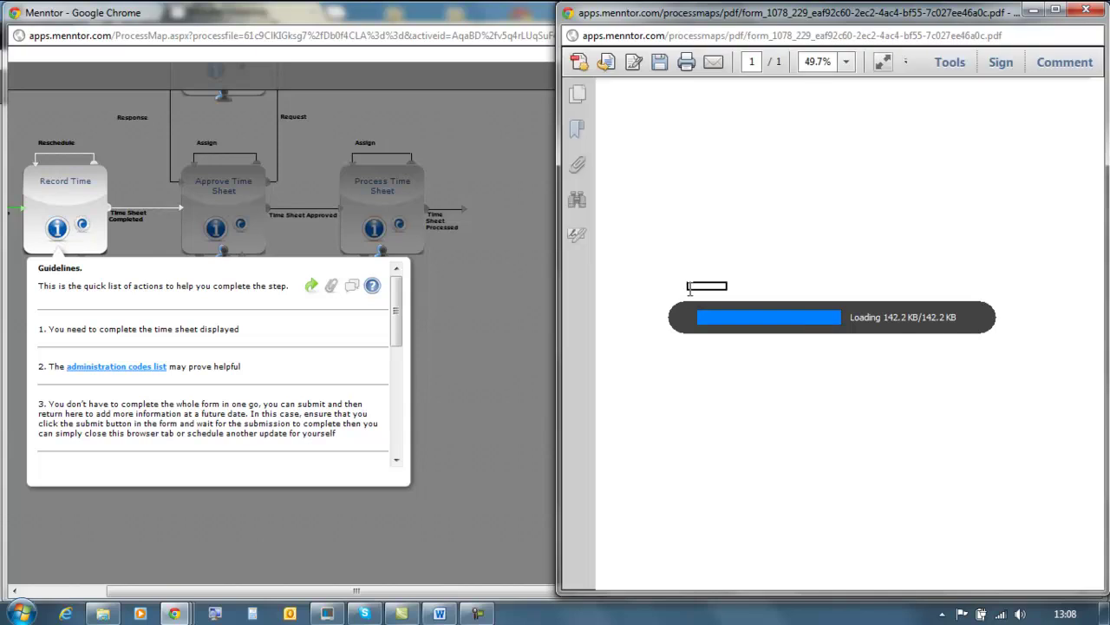
Fill the test time report with employee name, week and billable customer ABC ltd, then submit it.
{"action": "left_click", "coordinate": [682, 227]}
{"action": "left_click", "coordinate": [1021, 224]}
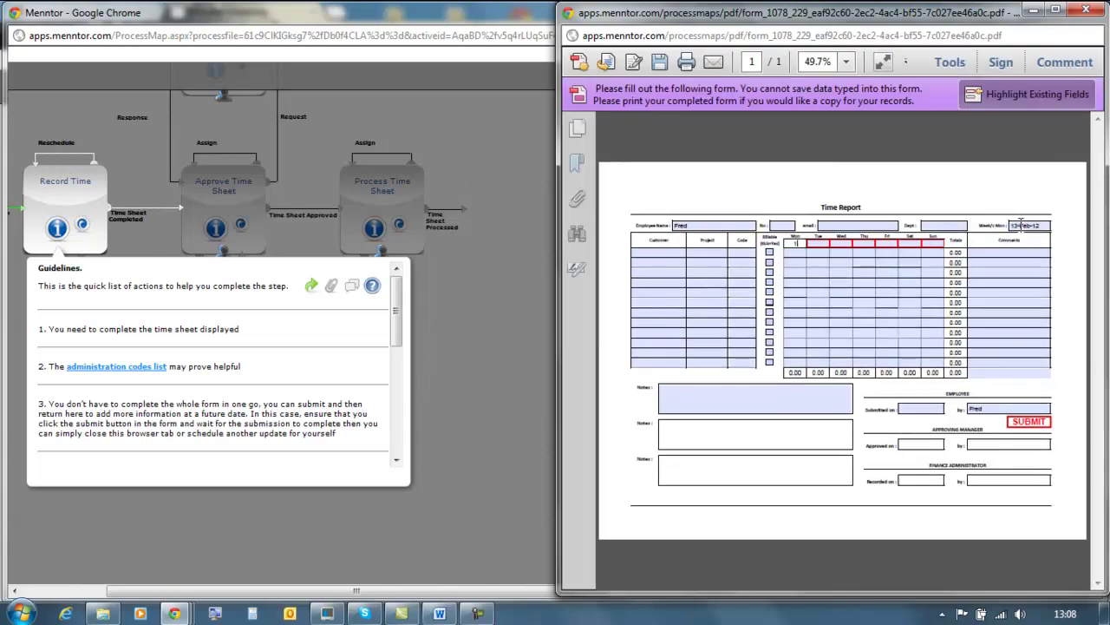
{"action": "left_click", "coordinate": [642, 253]}
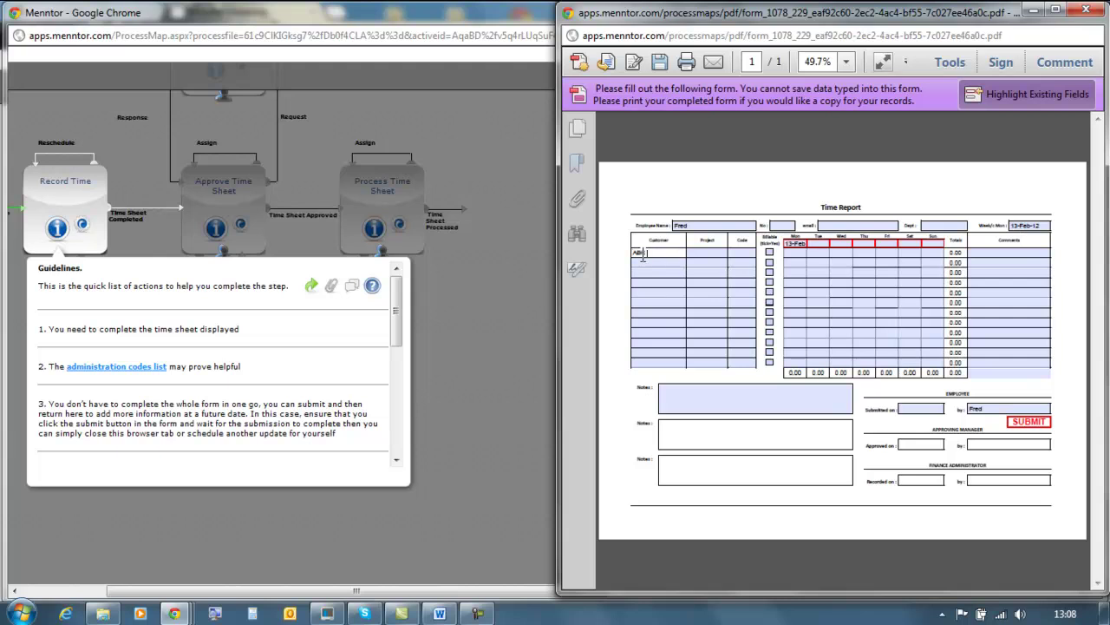
{"action": "type", "text": "ABC ltd"}
{"action": "left_click", "coordinate": [769, 252]}
{"action": "left_click", "coordinate": [794, 253]}
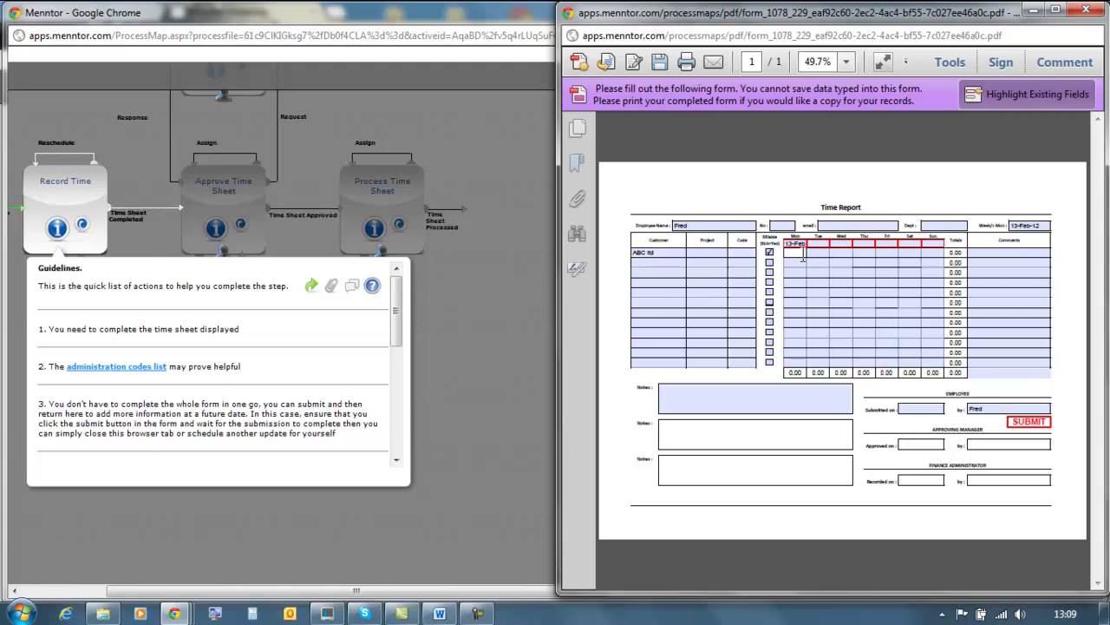
{"action": "left_click", "coordinate": [1028, 421]}
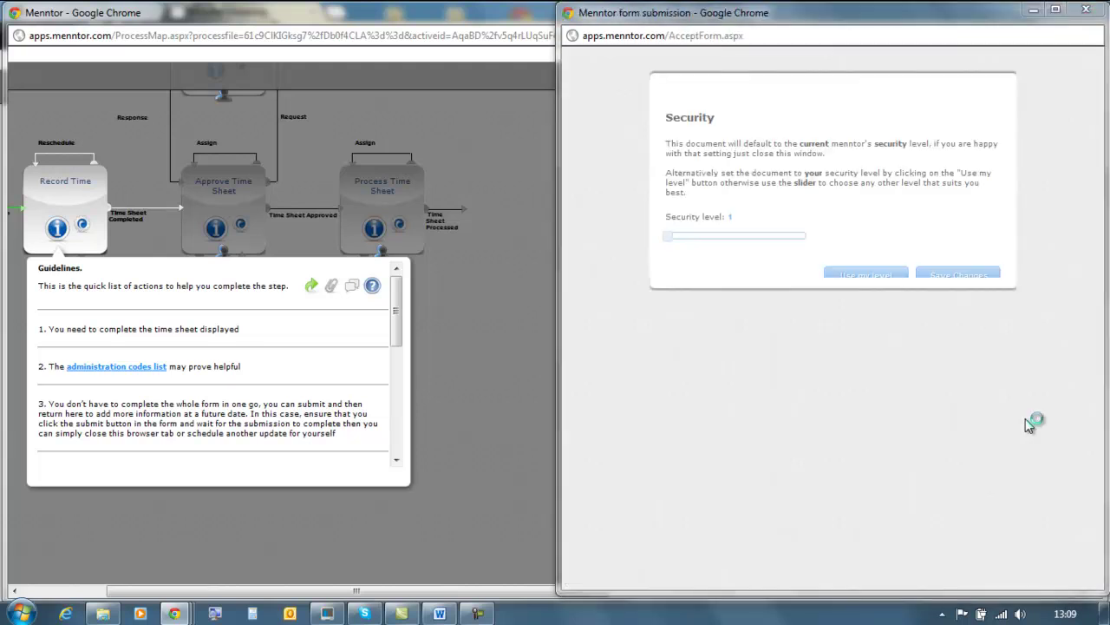
Close the form submission window and open the administration codes list PDF from the guidelines.
{"action": "left_click", "coordinate": [1085, 9]}
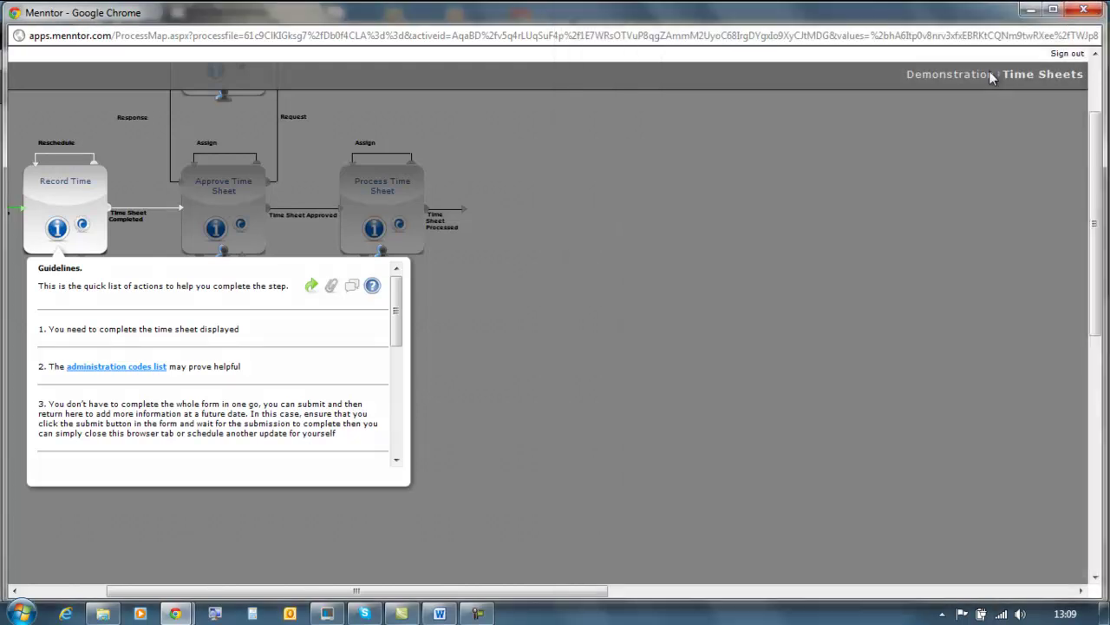
{"action": "left_click_drag", "start_coordinate": [401, 297], "coordinate": [372, 319]}
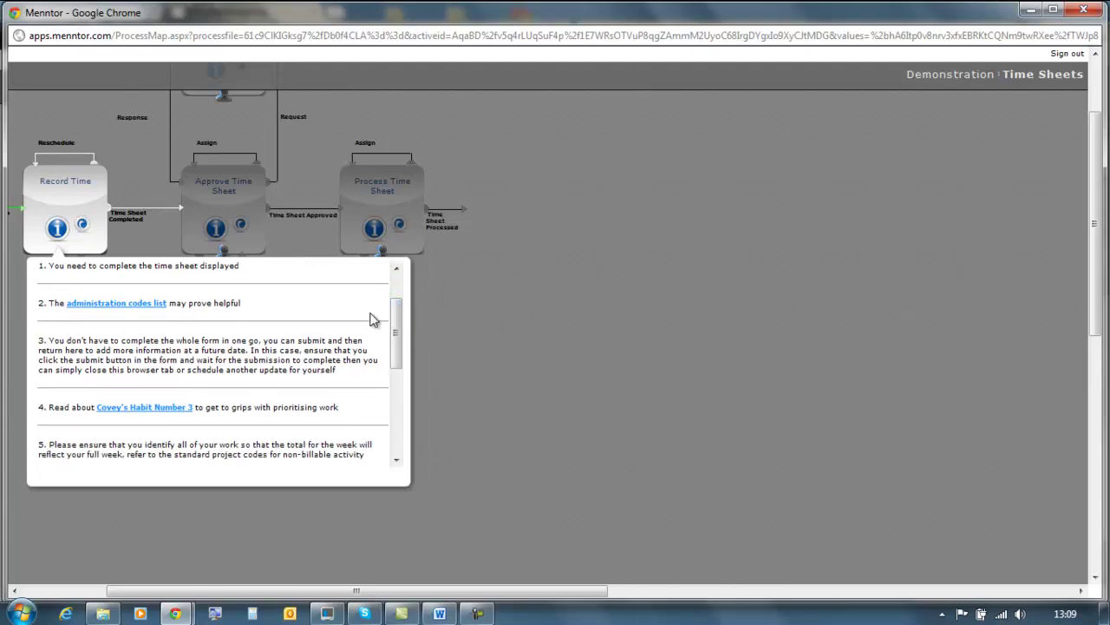
{"action": "left_click", "coordinate": [93, 305]}
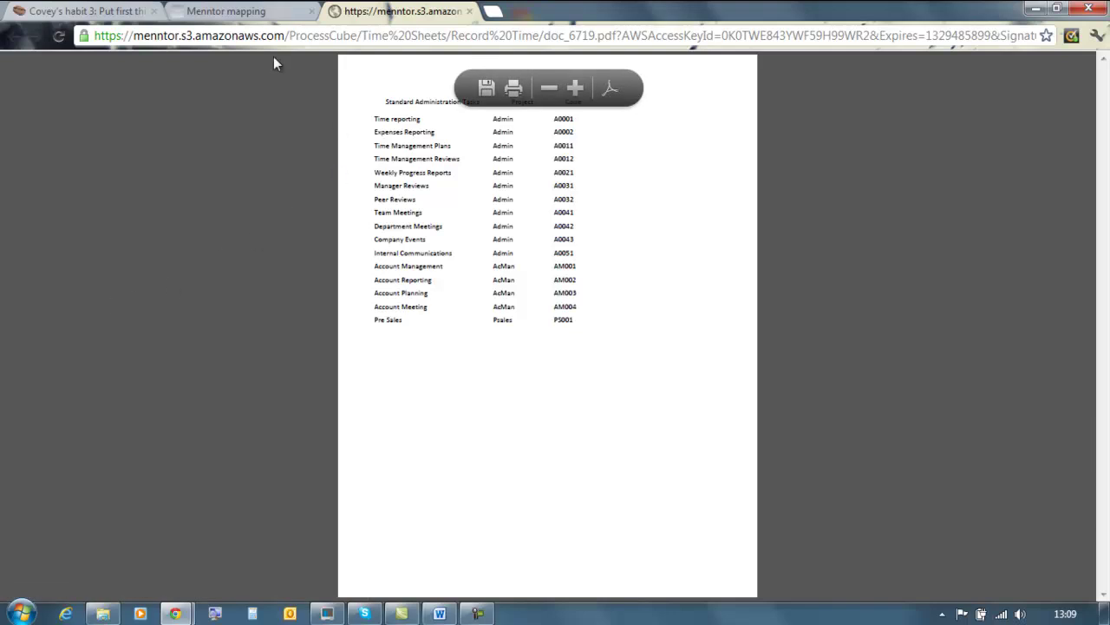
Back in the process map, open the 'Covey's Habit Number 3' web page link.
{"action": "left_click", "coordinate": [237, 24]}
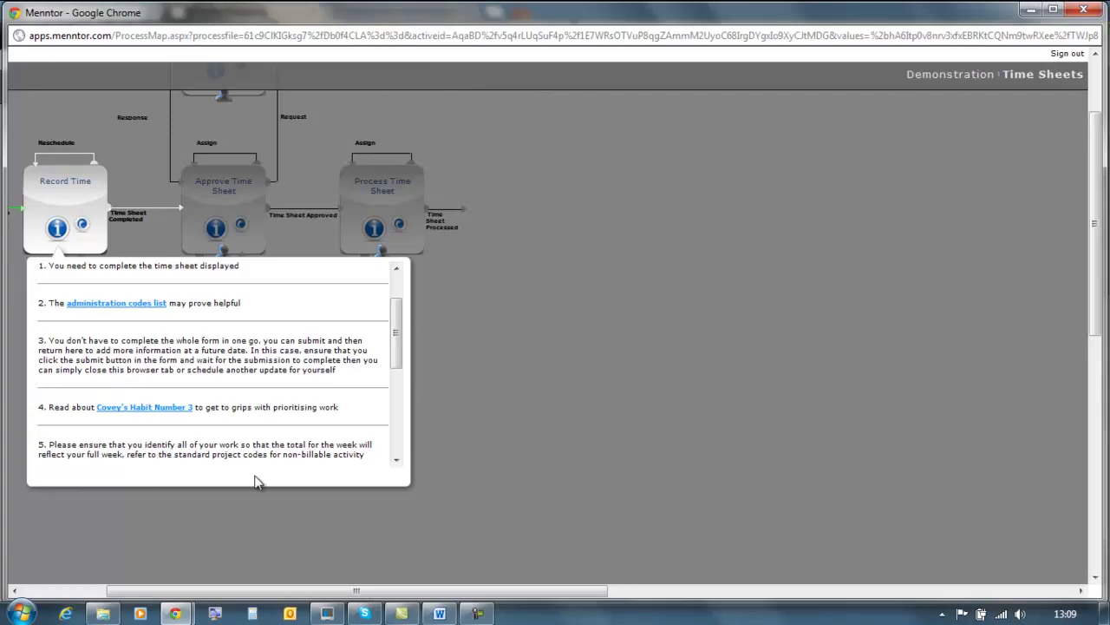
{"action": "left_click", "coordinate": [135, 416]}
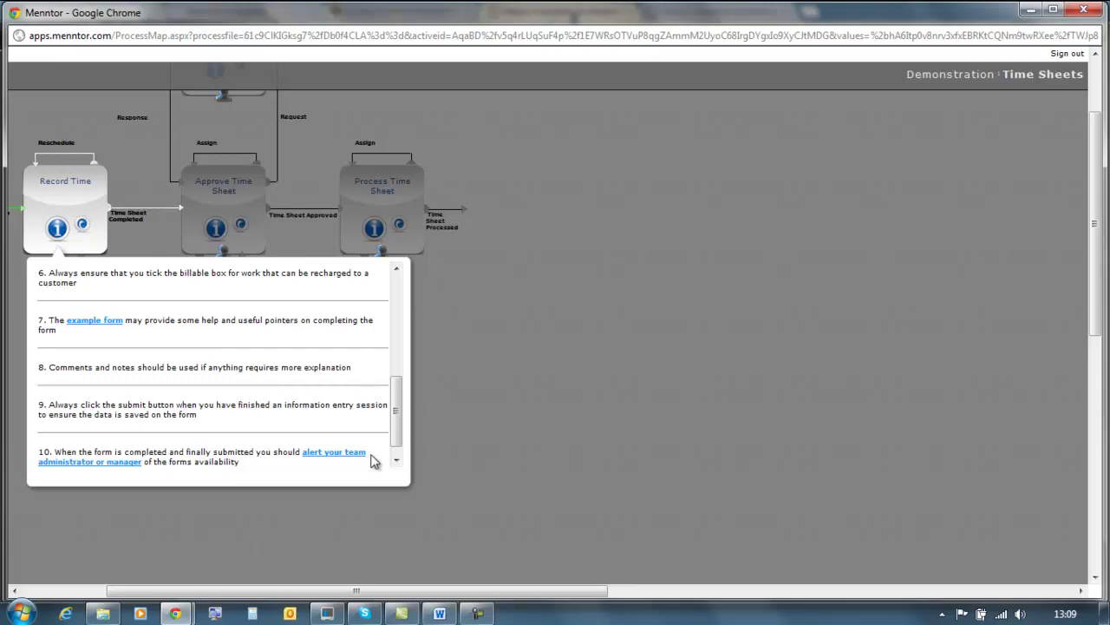
{"action": "scroll", "coordinate": [399, 409], "scroll_direction": "down", "scroll_amount": 1}
From the manager-alert link, send 'Time Sheets Completed' with note 'Time sheets done' to the manager's e-mail.
{"action": "left_click", "coordinate": [333, 439]}
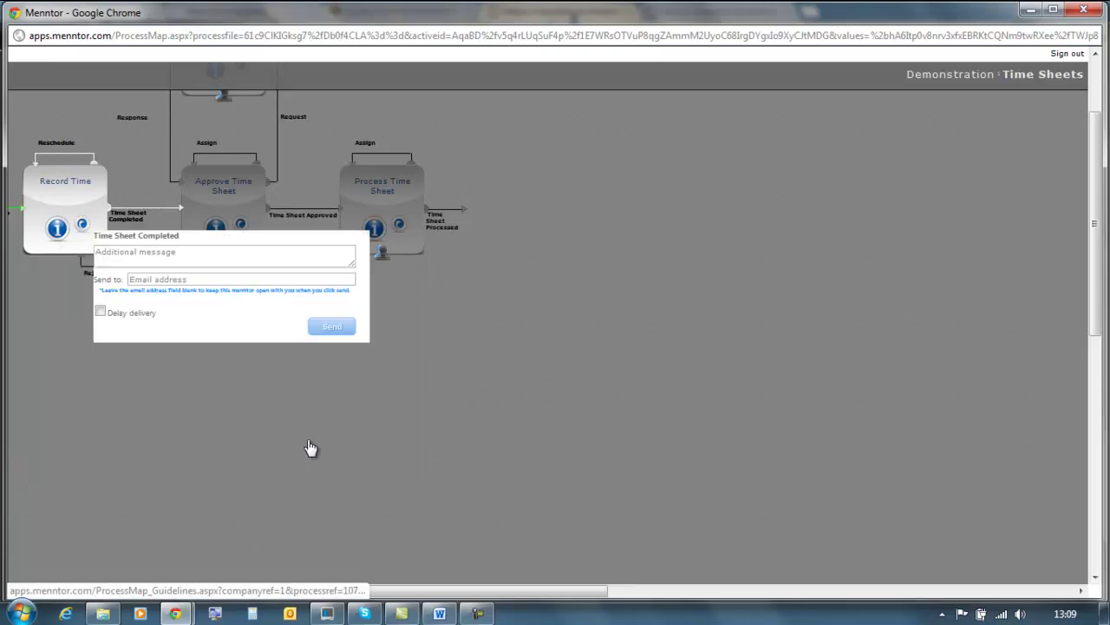
{"action": "left_click", "coordinate": [172, 255]}
{"action": "type", "text": "Time sheets done"}
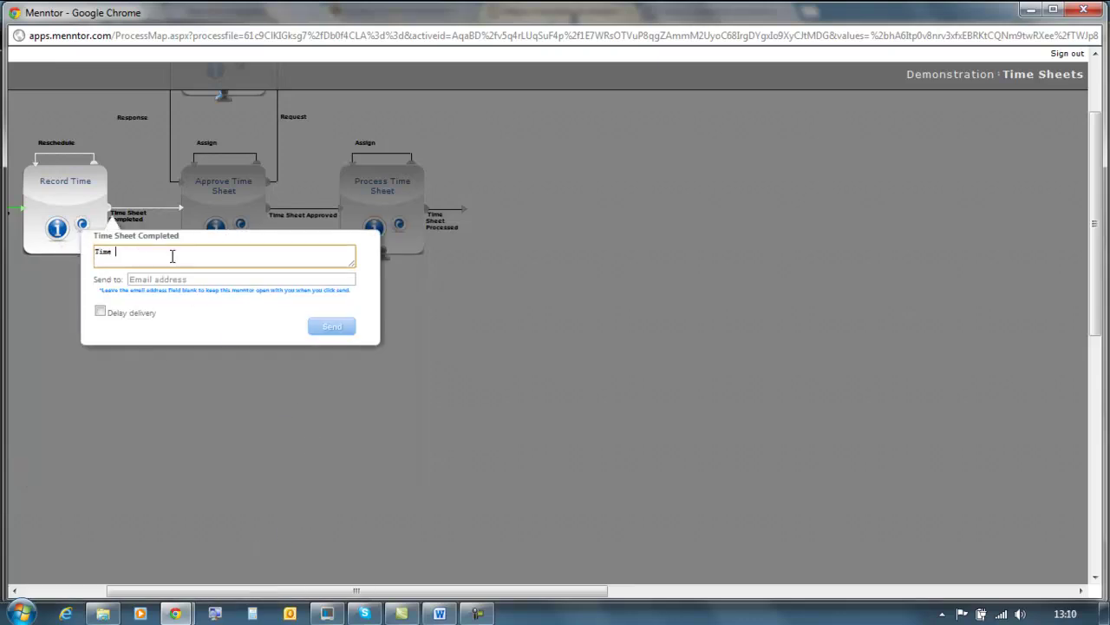
{"action": "left_click", "coordinate": [170, 278]}
{"action": "left_click", "coordinate": [347, 328]}
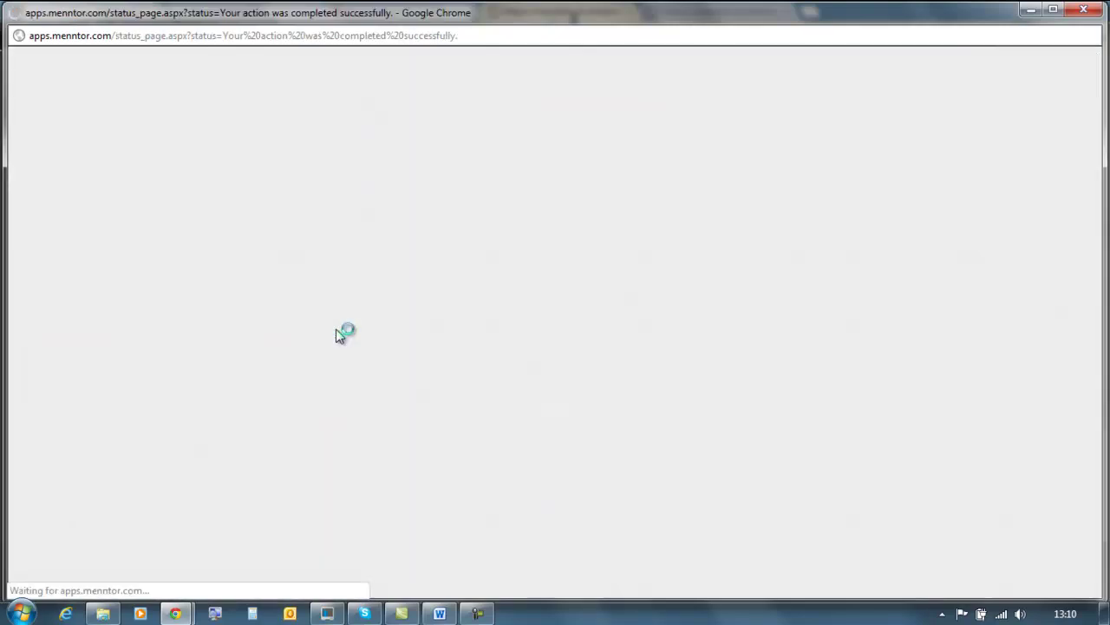